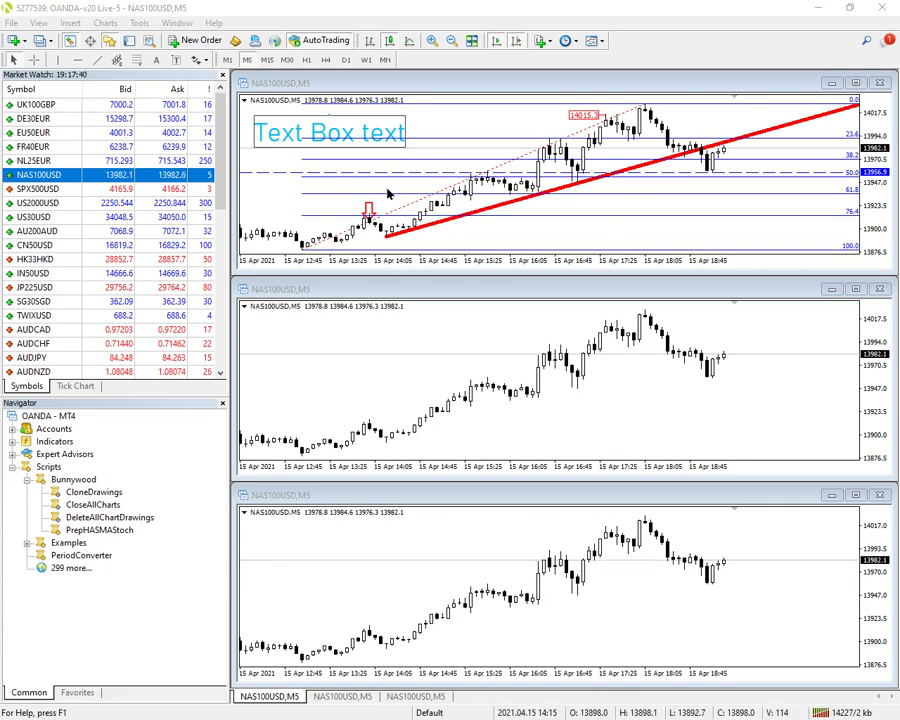
- Make the bottom NAS100USD chart active and switch it from M5 to the H1 timeframe
left_click(463, 87)
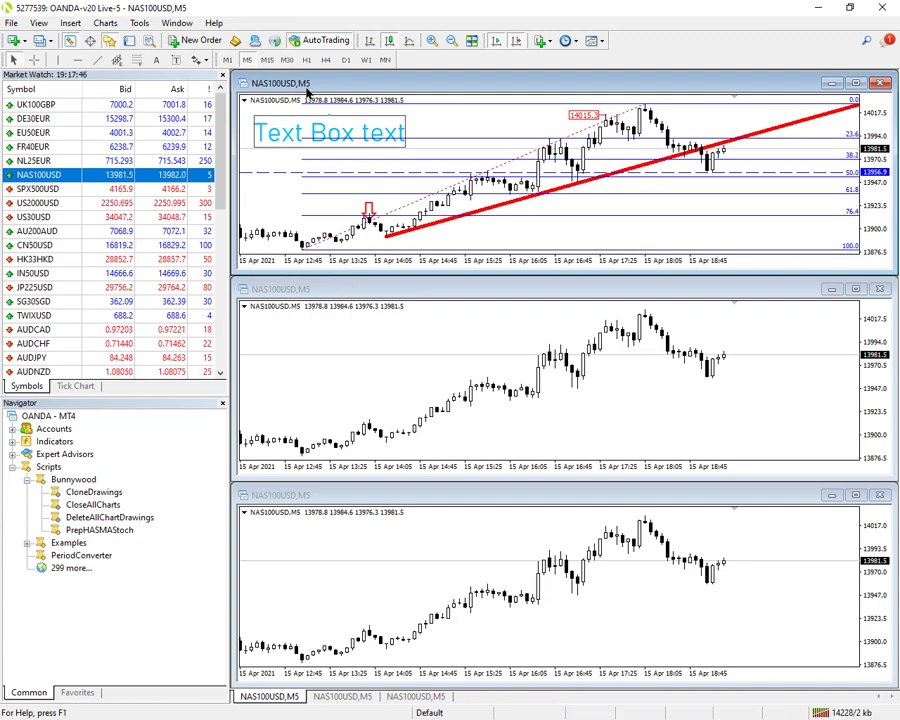
left_click(291, 290)
left_click(325, 495)
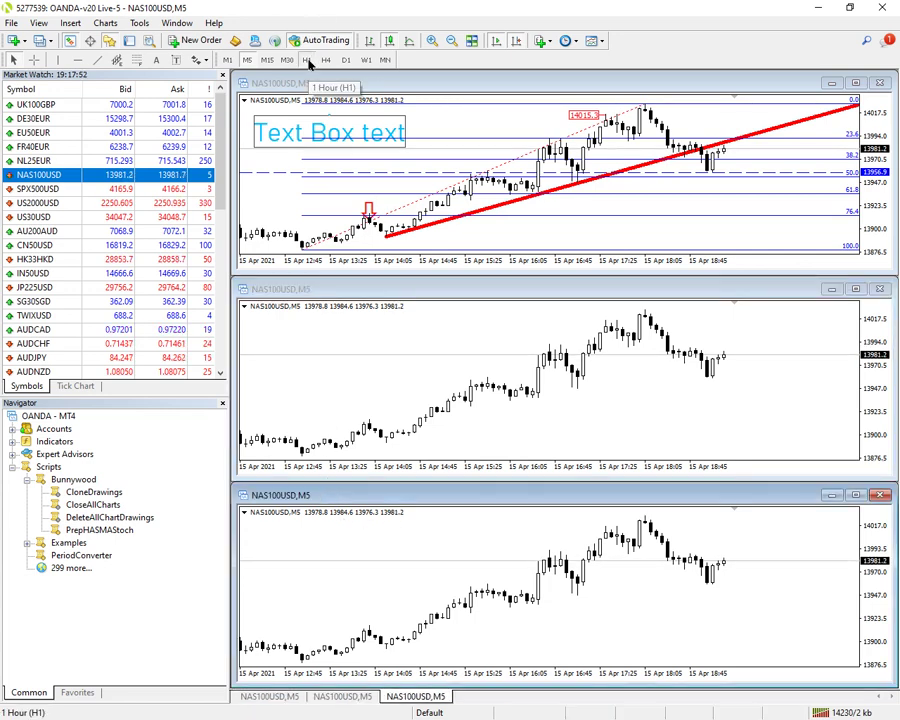
left_click(308, 61)
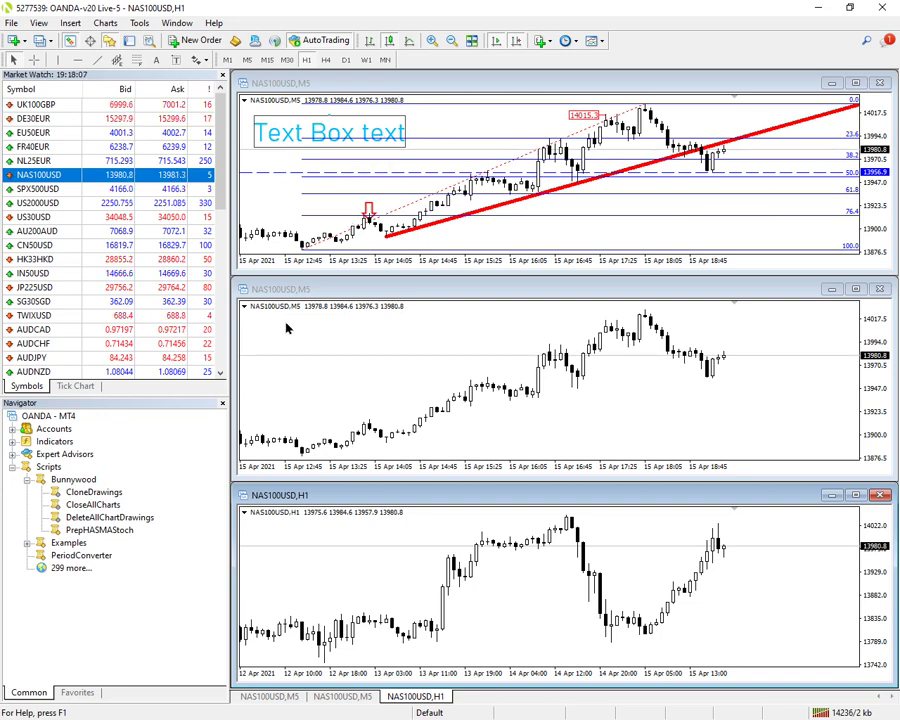
left_click(118, 494)
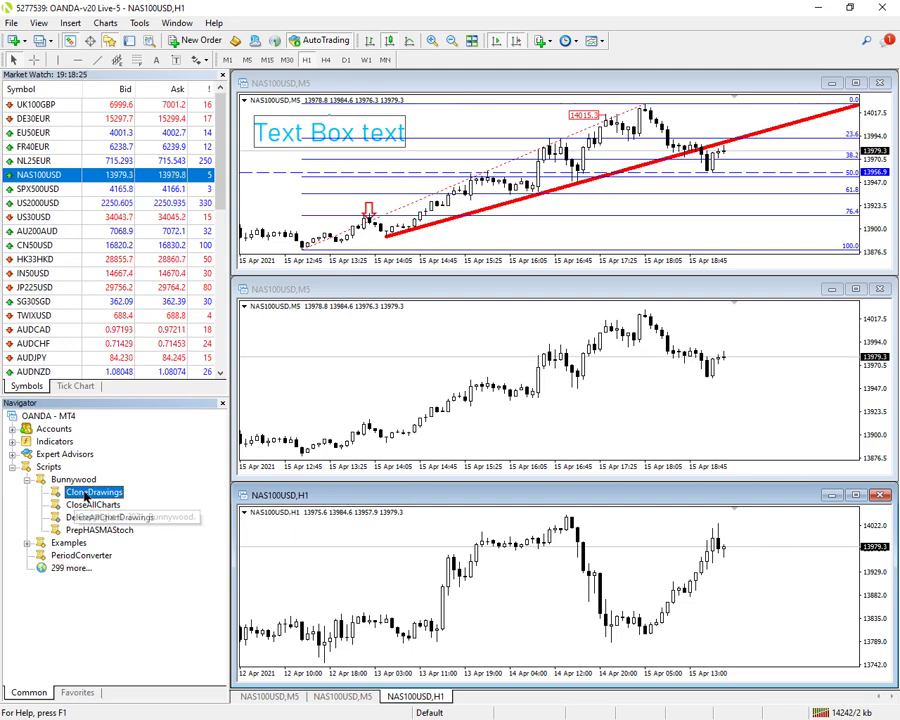
- Run CloneDrawings on the top chart, copying its drawings to the second M5 and H1 charts
left_click_drag(97, 497, 290, 200)
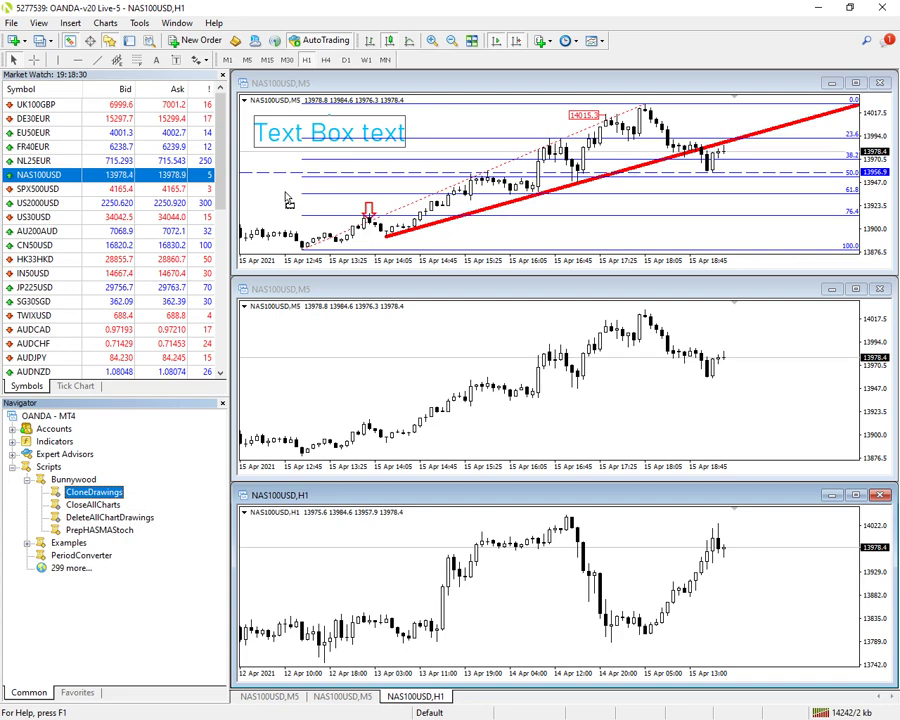
left_click_drag(288, 197, 289, 197)
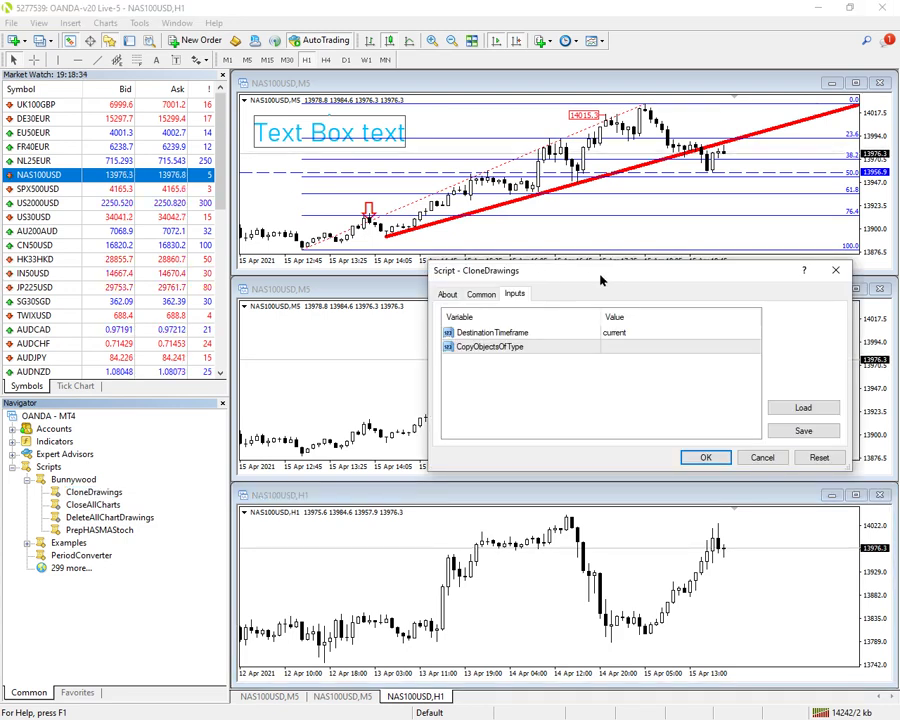
left_click_drag(596, 276, 440, 260)
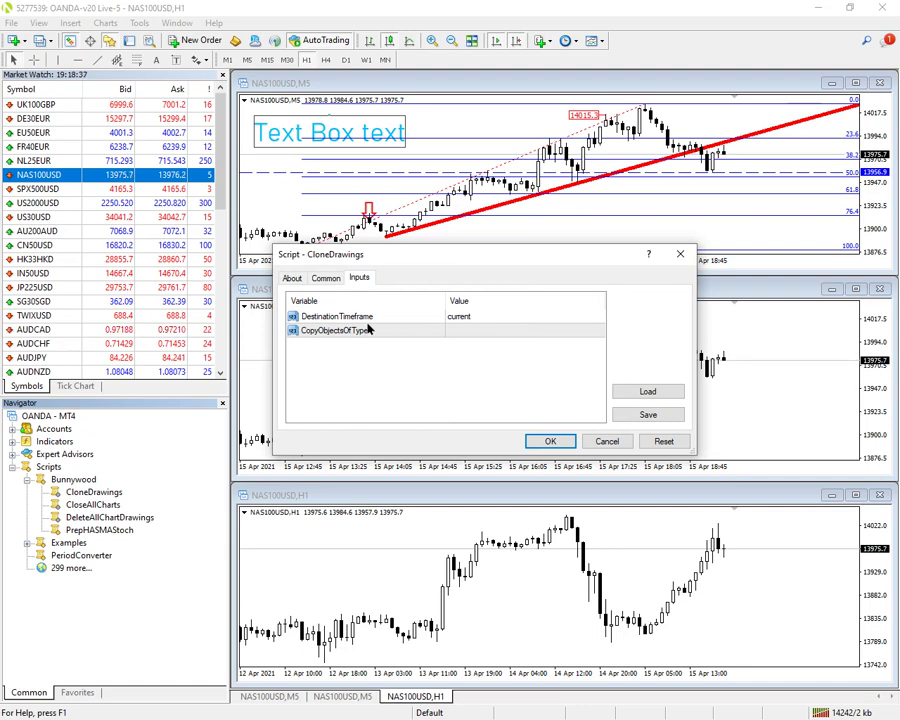
left_click_drag(532, 260, 705, 242)
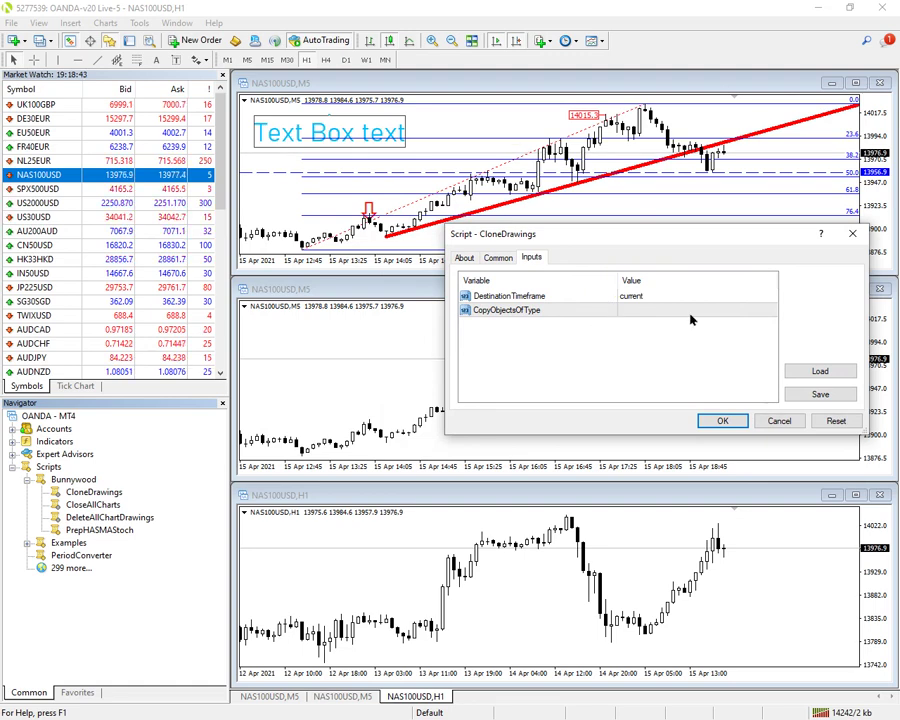
left_click(717, 420)
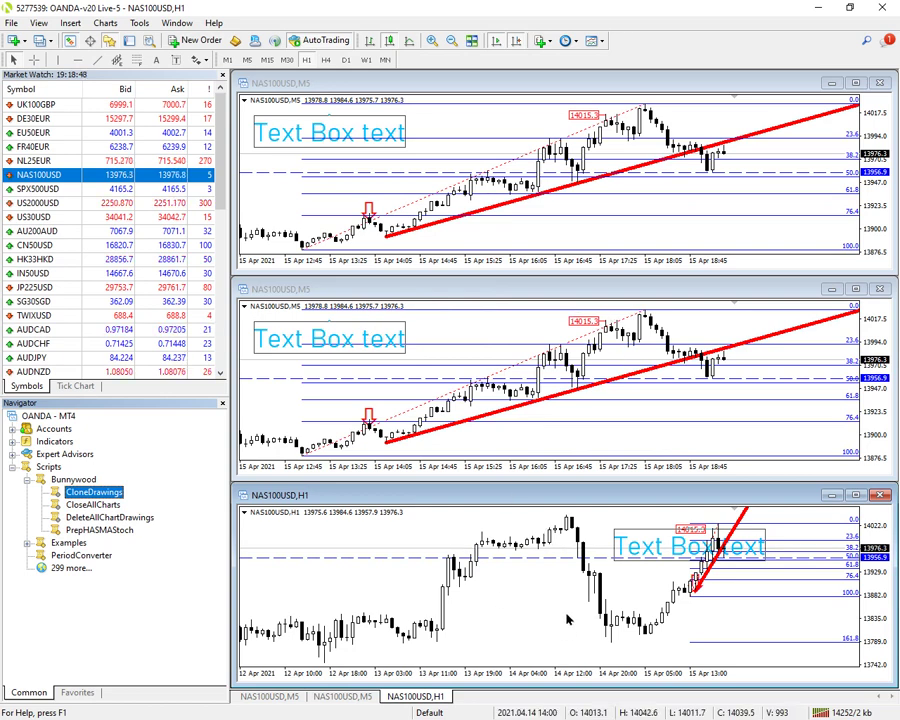
- Return the bottom NAS100USD chart to the M5 timeframe
left_click(710, 540)
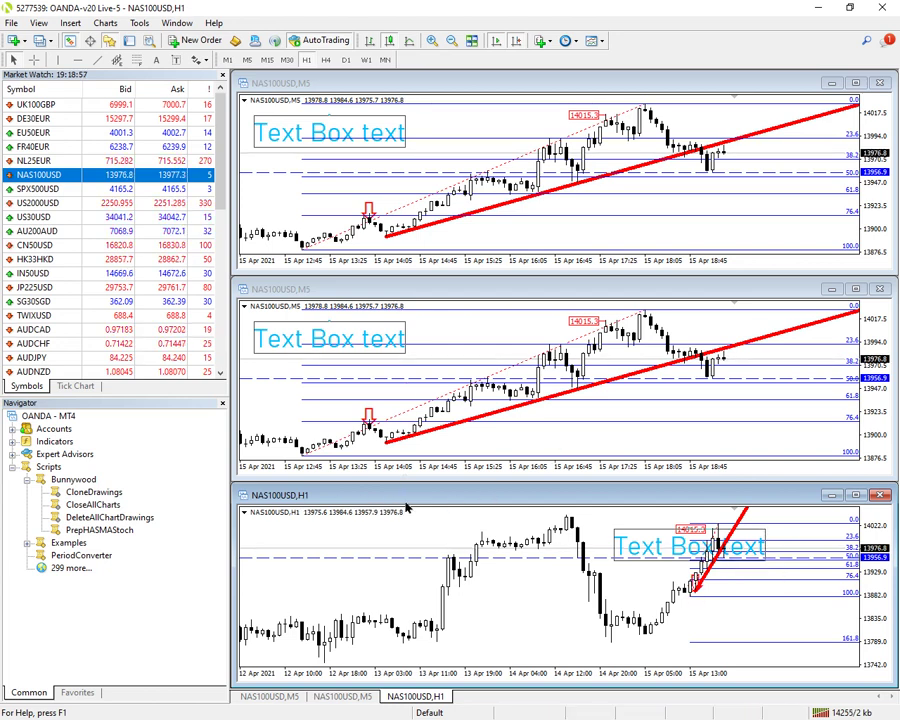
left_click(247, 59)
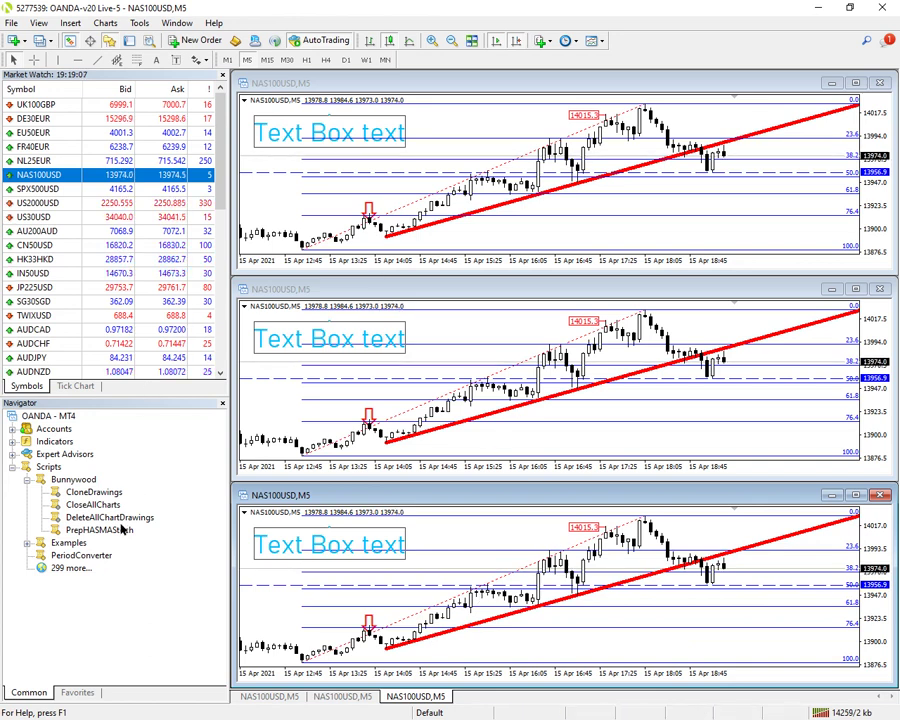
- Run DeleteAllChartDrawings on the bottom and middle charts, leaving drawings only on the top chart
left_click_drag(117, 527, 341, 532)
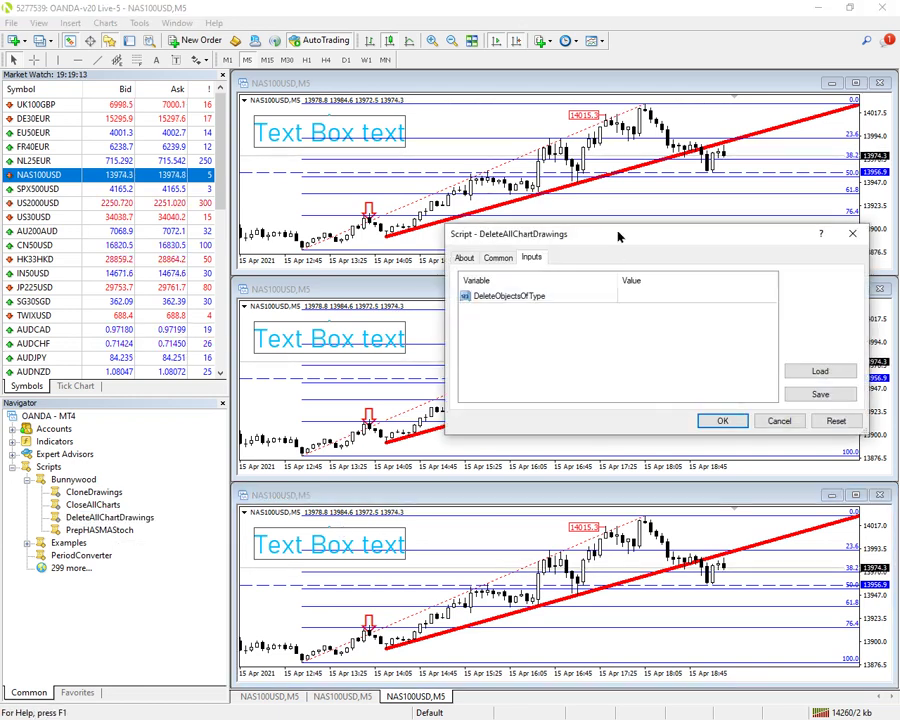
left_click(724, 421)
left_click_drag(113, 520, 340, 410)
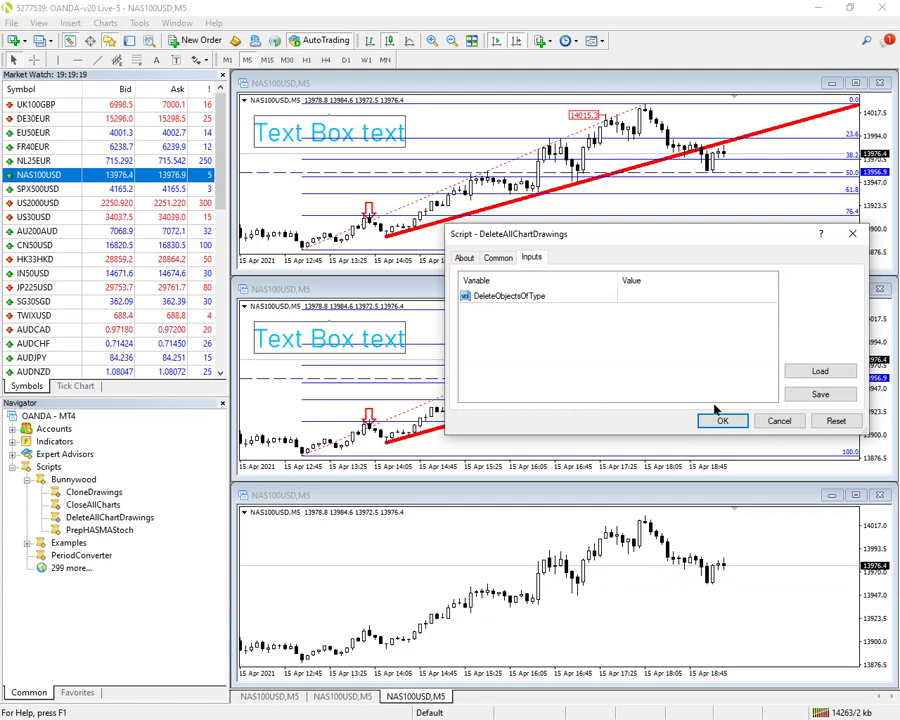
left_click(722, 420)
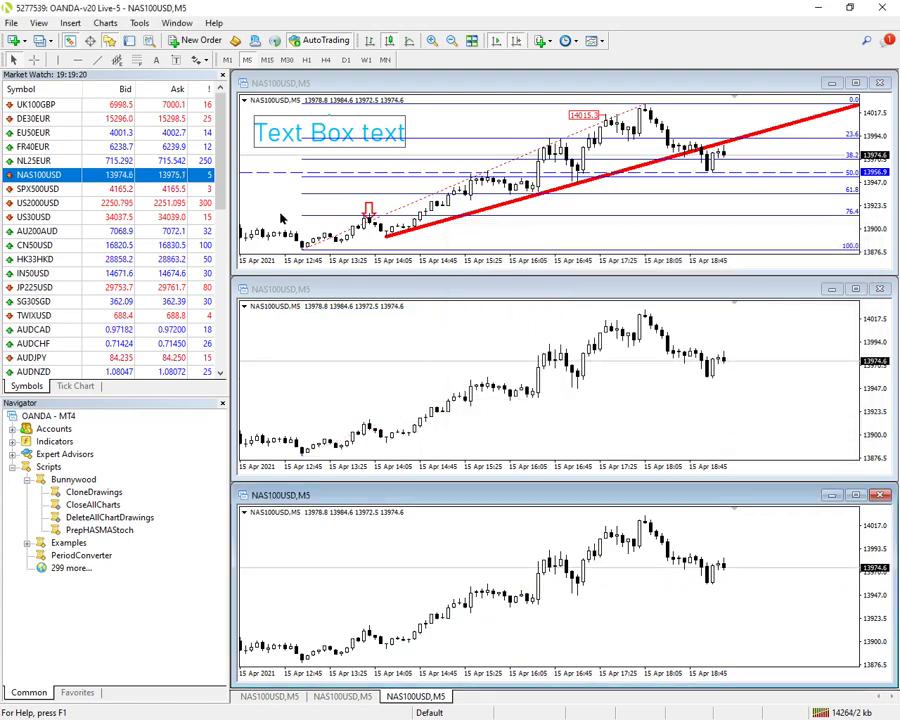
left_click(281, 218)
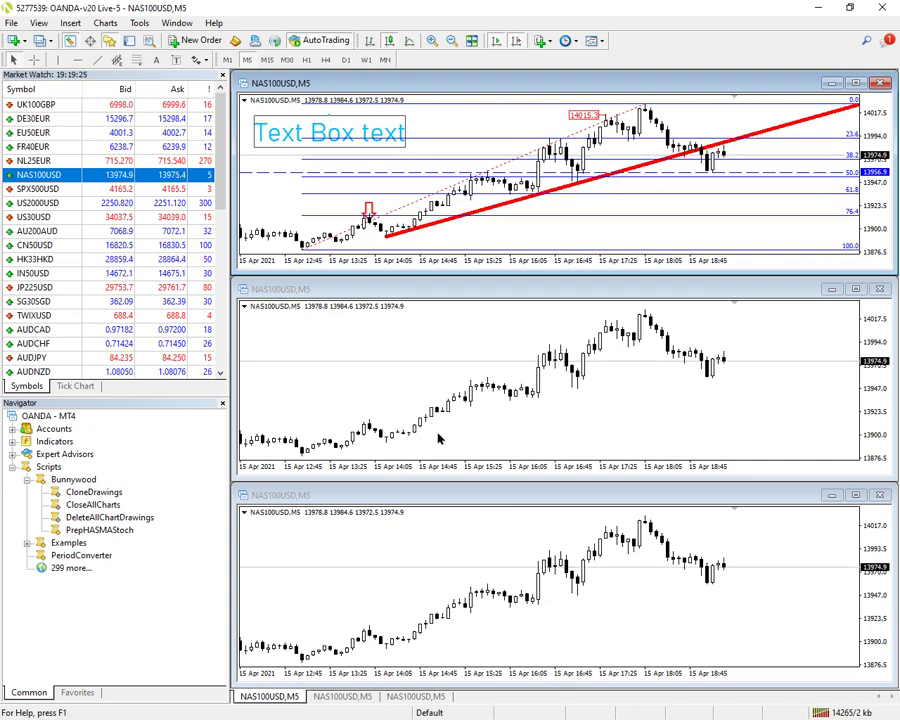
- Set the bottom chart to H1 and change its symbol to AU200AUD
left_click(341, 495)
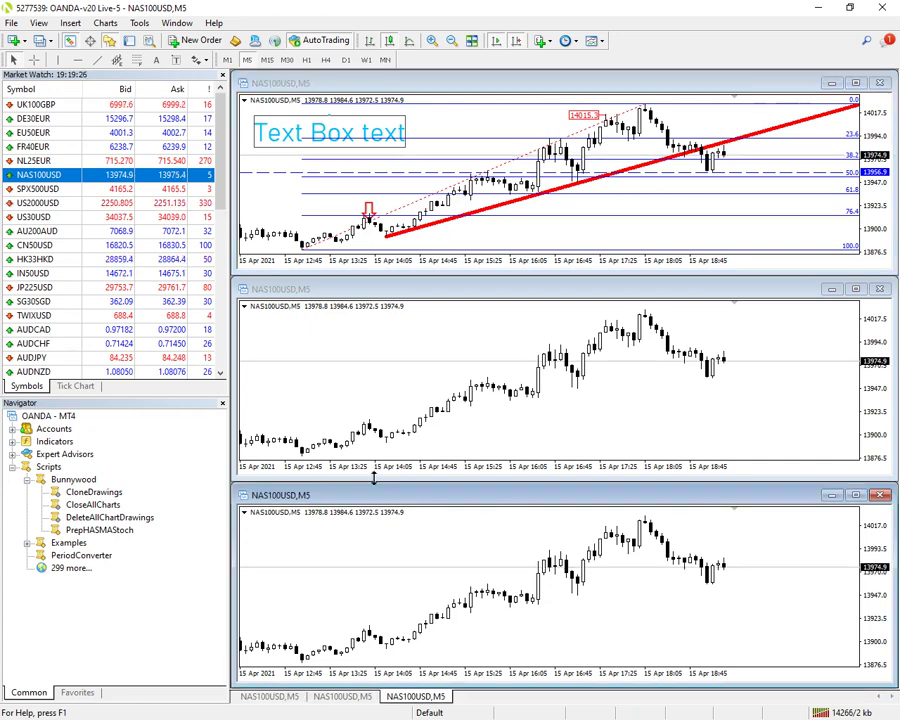
left_click(306, 59)
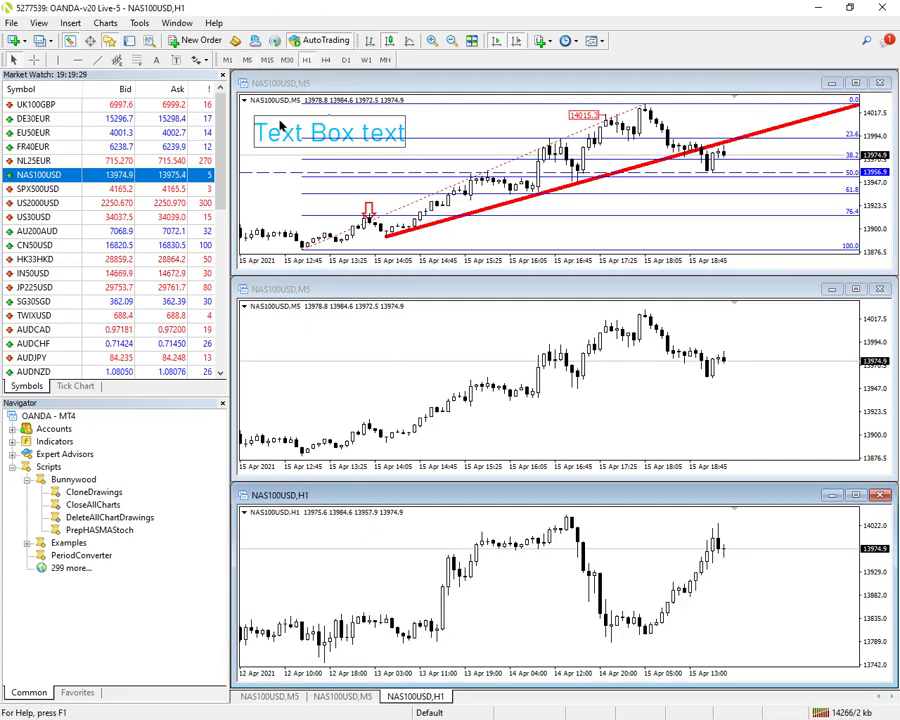
left_click(325, 93)
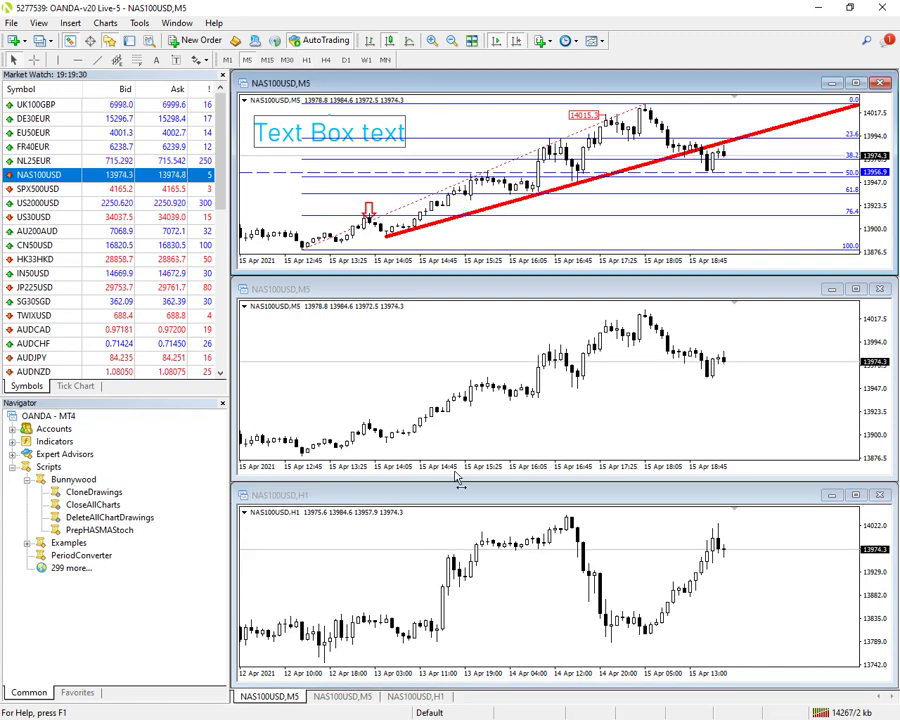
left_click(414, 496)
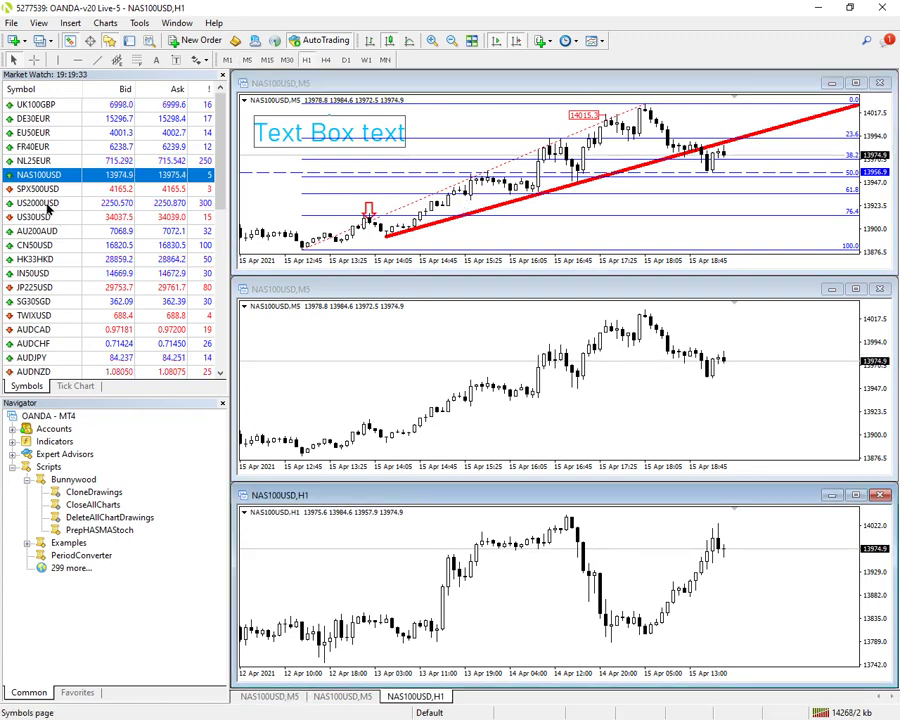
left_click_drag(45, 236, 340, 540)
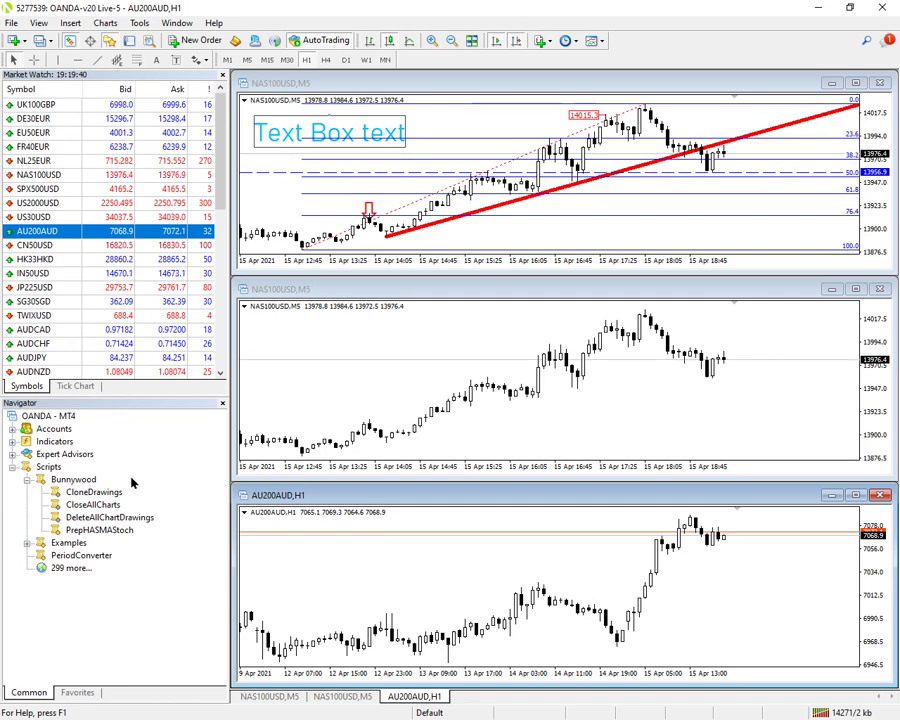
- Rerun CloneDrawings on the top chart so only the middle NAS100USD chart receives the drawings
left_click_drag(105, 517, 200, 409)
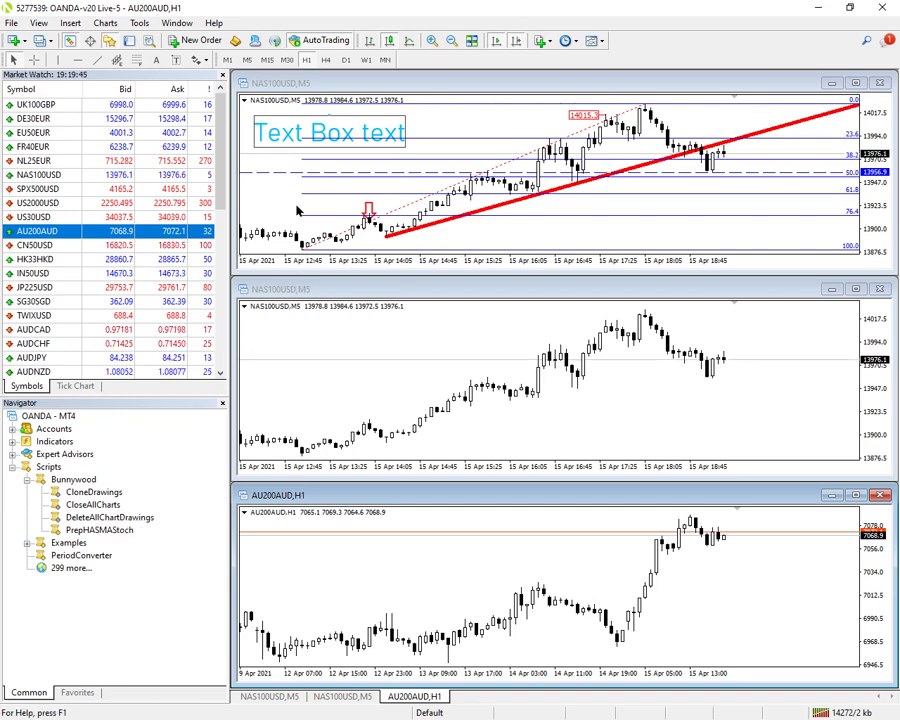
left_click_drag(297, 210, 336, 236)
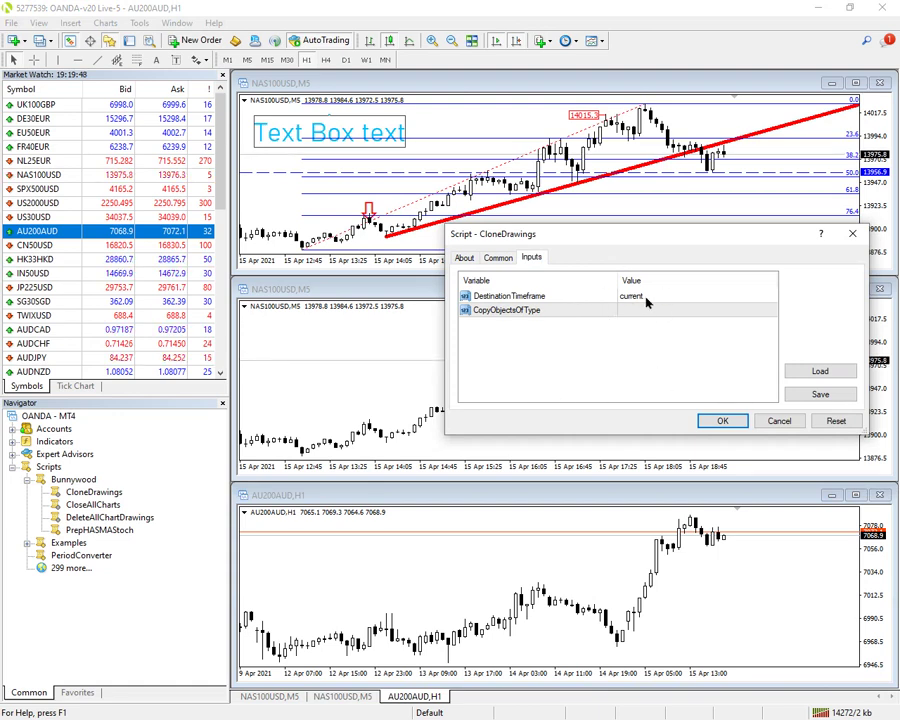
left_click(722, 420)
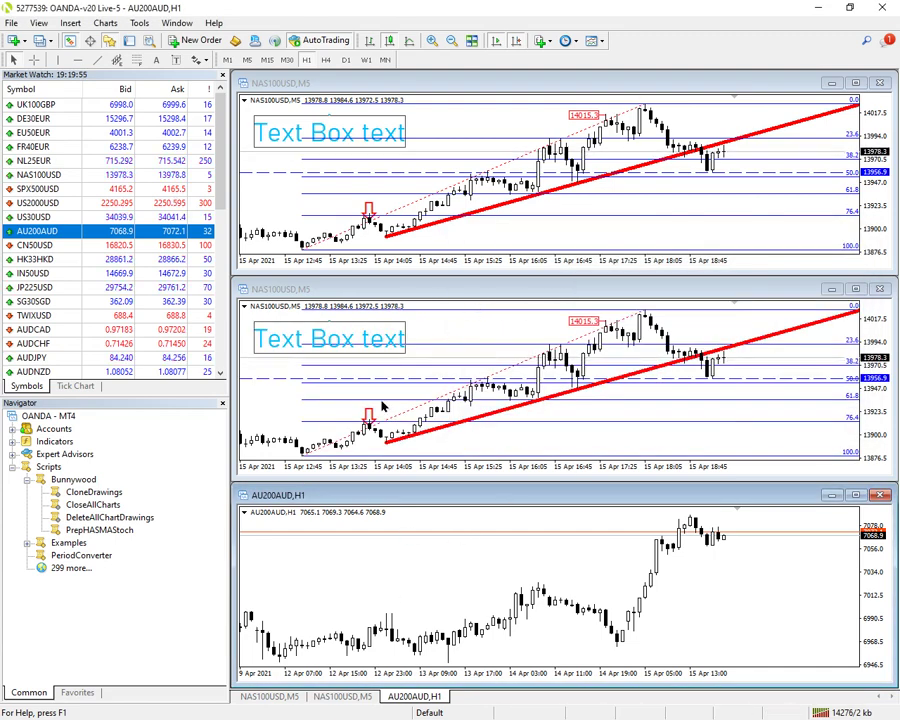
left_click(287, 60)
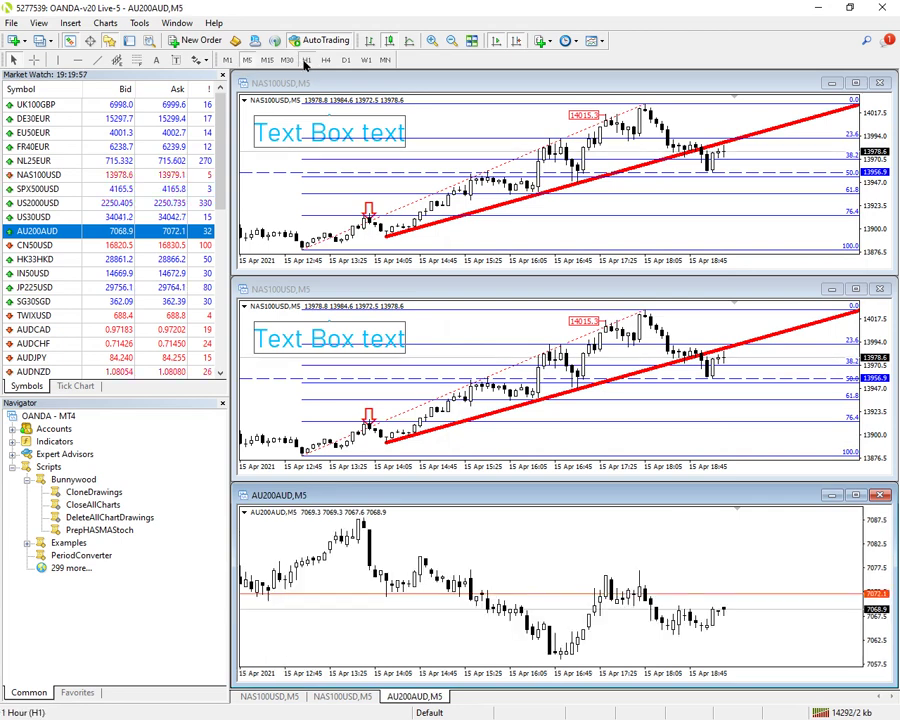
left_click(306, 60)
left_click(325, 60)
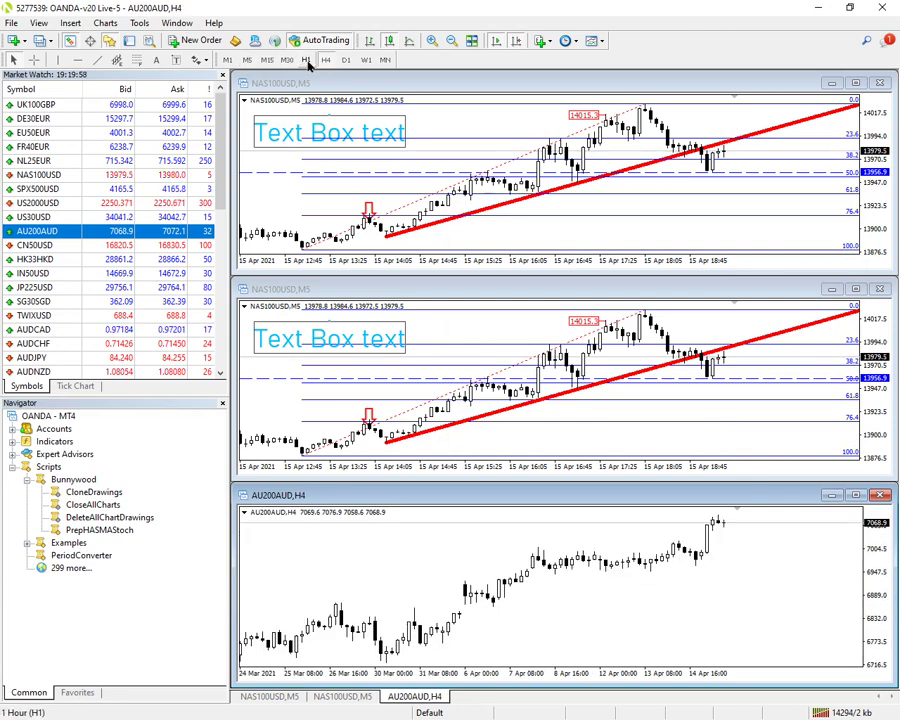
left_click(306, 60)
right_click(493, 232)
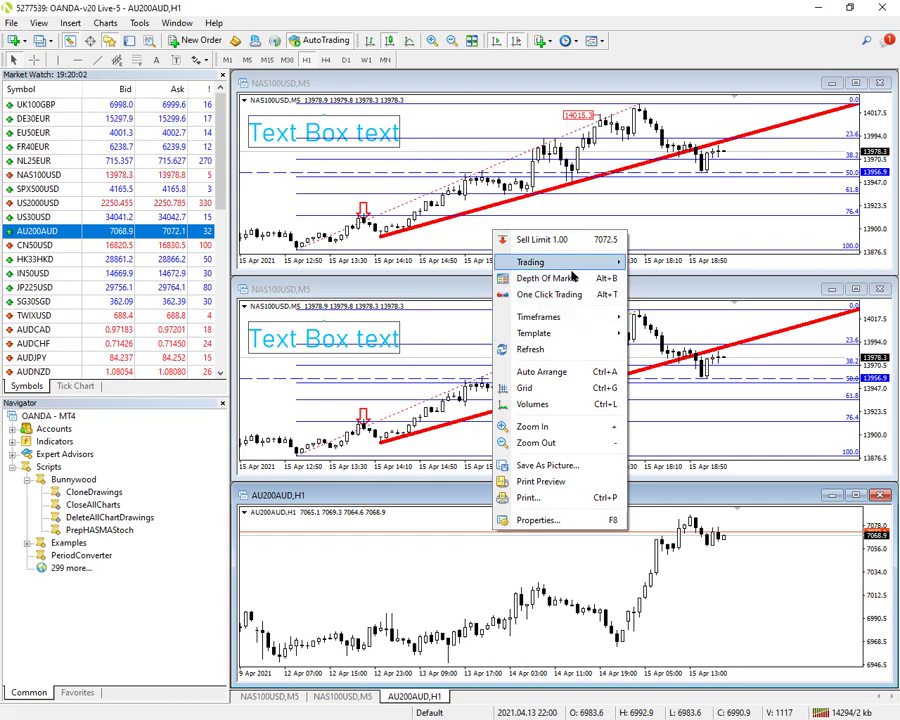
left_click(458, 327)
right_click(458, 327)
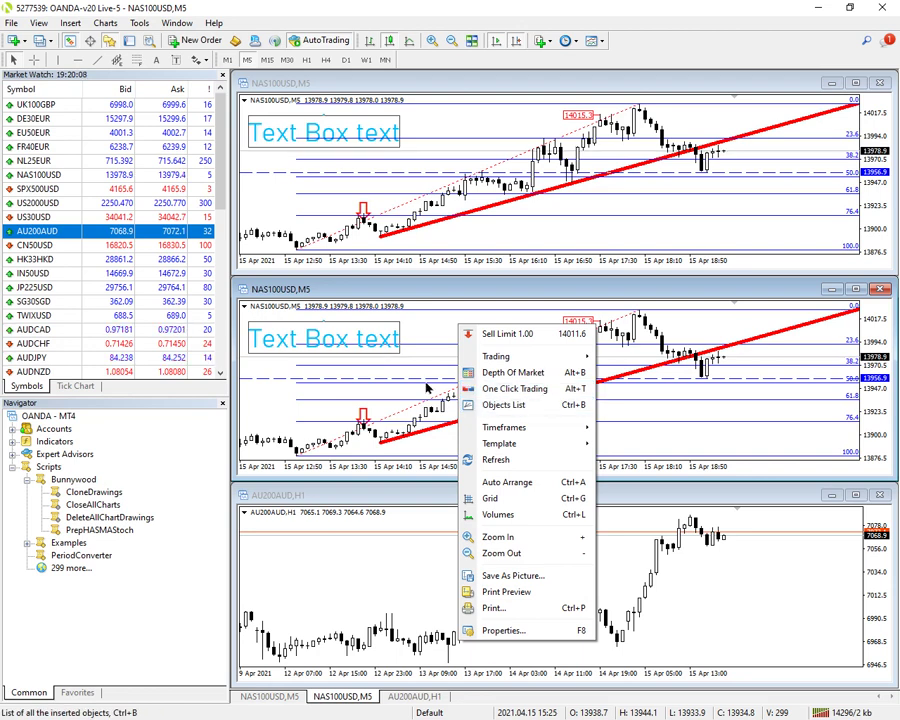
key("Escape")
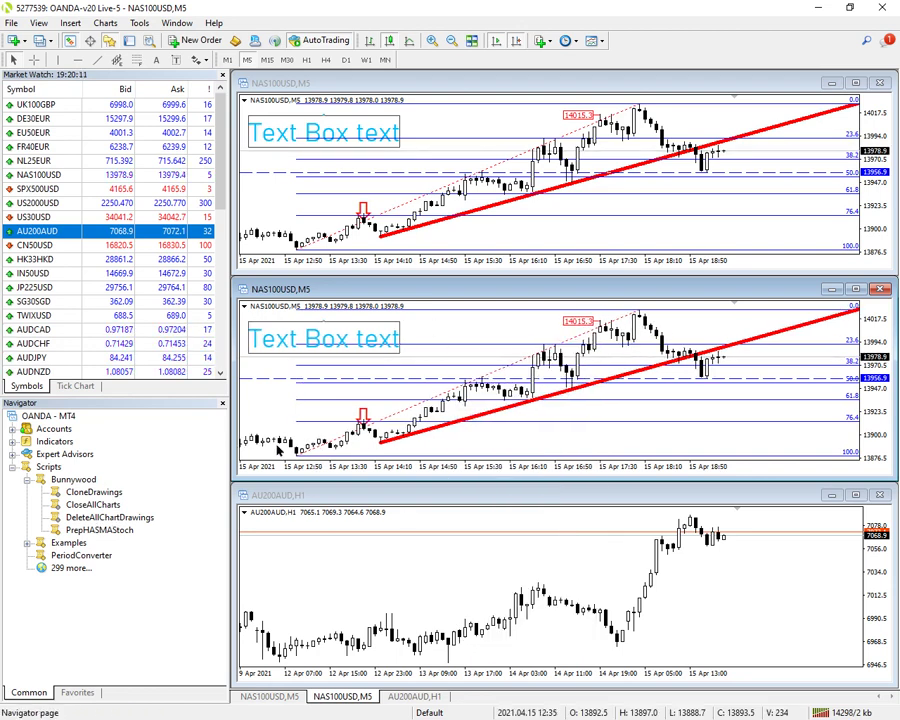
- Clear all drawings from the middle NAS100USD chart with DeleteAllChartDrawings
left_click_drag(362, 398, 436, 272)
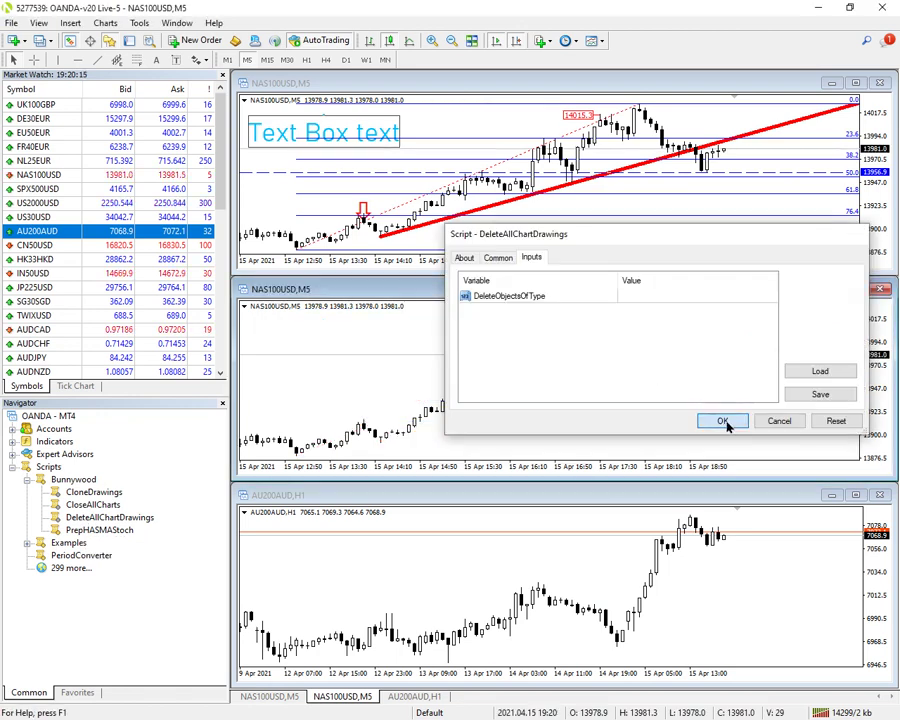
left_click(726, 420)
left_click(473, 500)
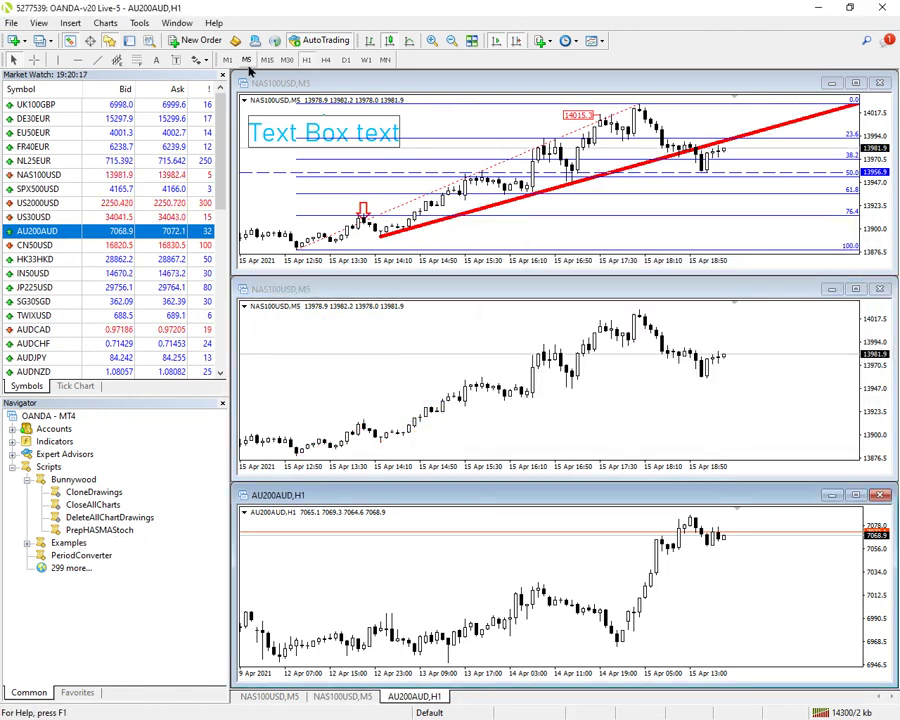
- Change the bottom chart back to NAS100USD on the M5 timeframe
left_click(55, 176)
left_click_drag(55, 176, 388, 560)
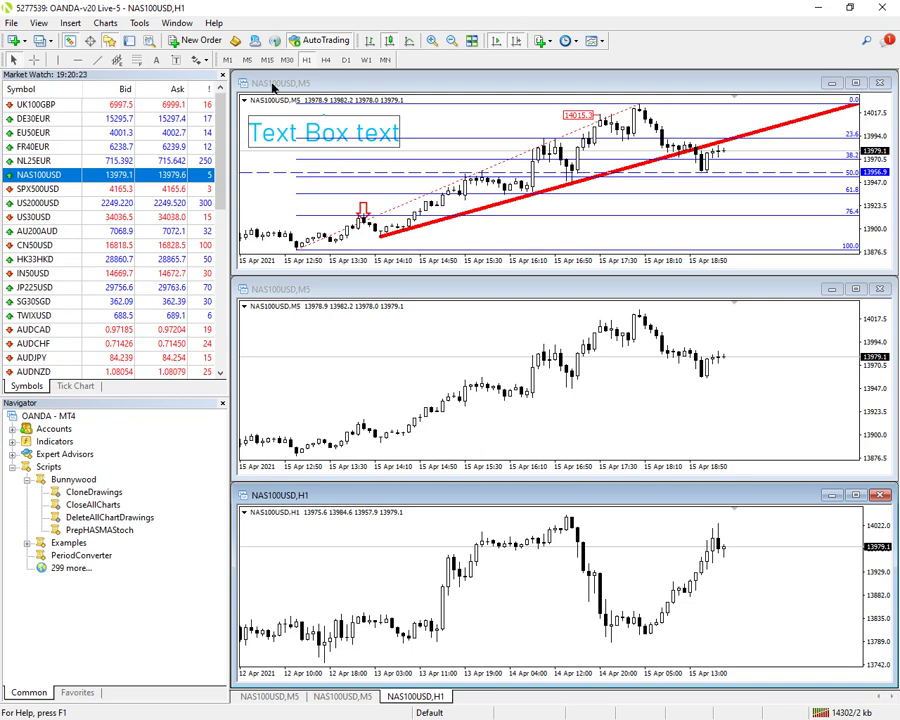
left_click(247, 59)
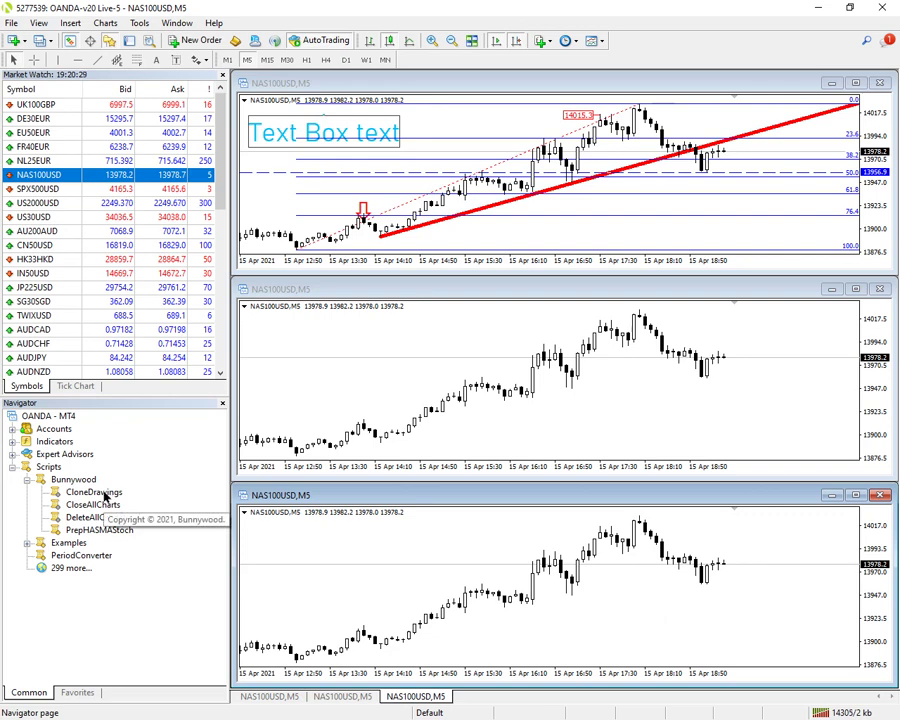
left_click_drag(100, 497, 312, 199)
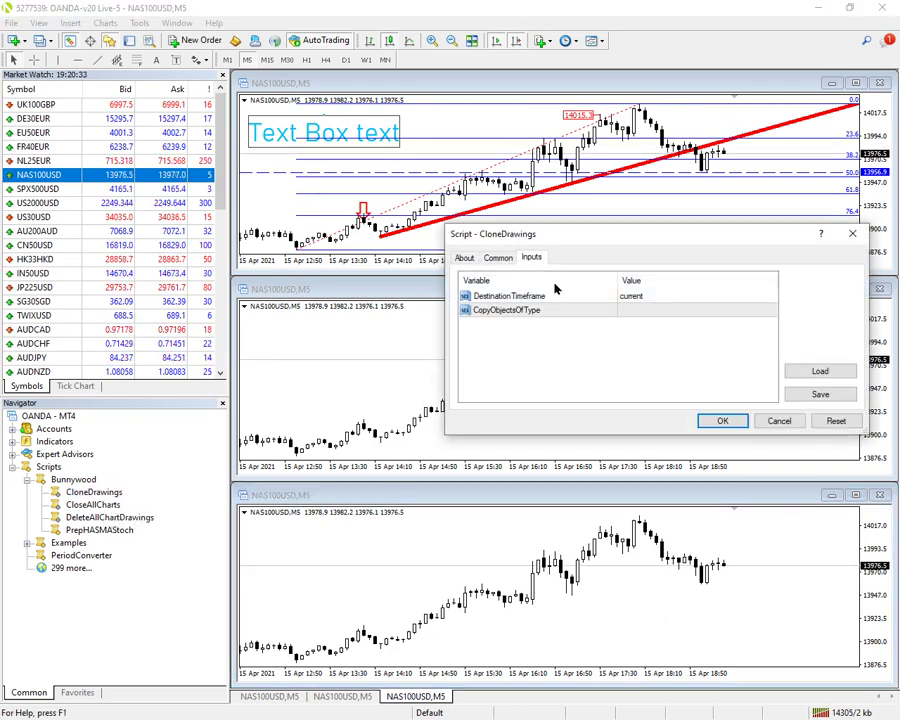
- Set CopyObjectsOfType to Fibonacci retracement and run CloneDrawings from the top chart
left_click(584, 311)
left_click(646, 316)
left_click(646, 314)
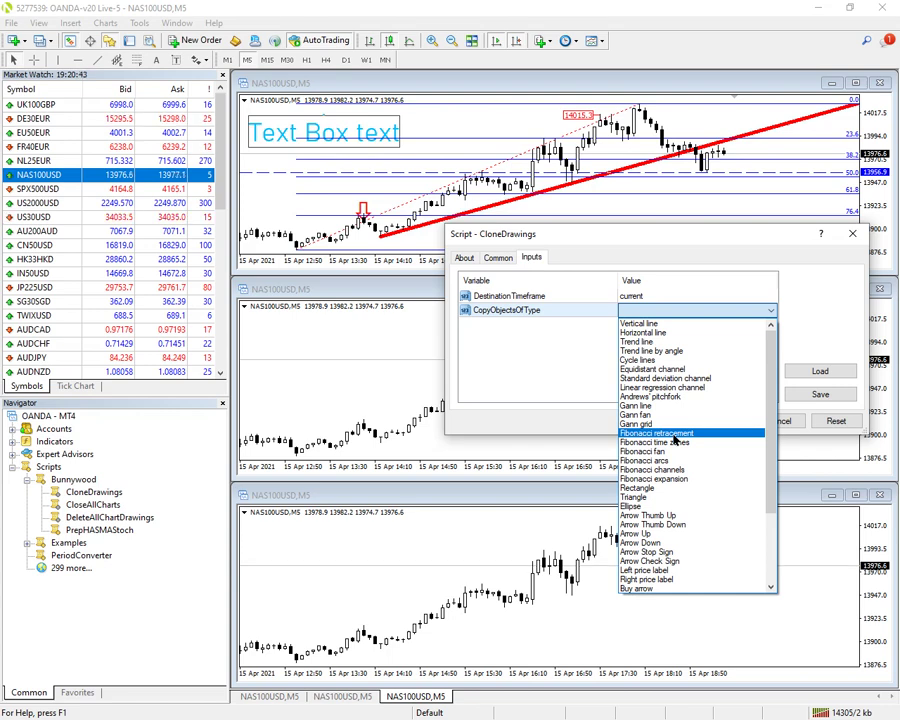
left_click(673, 434)
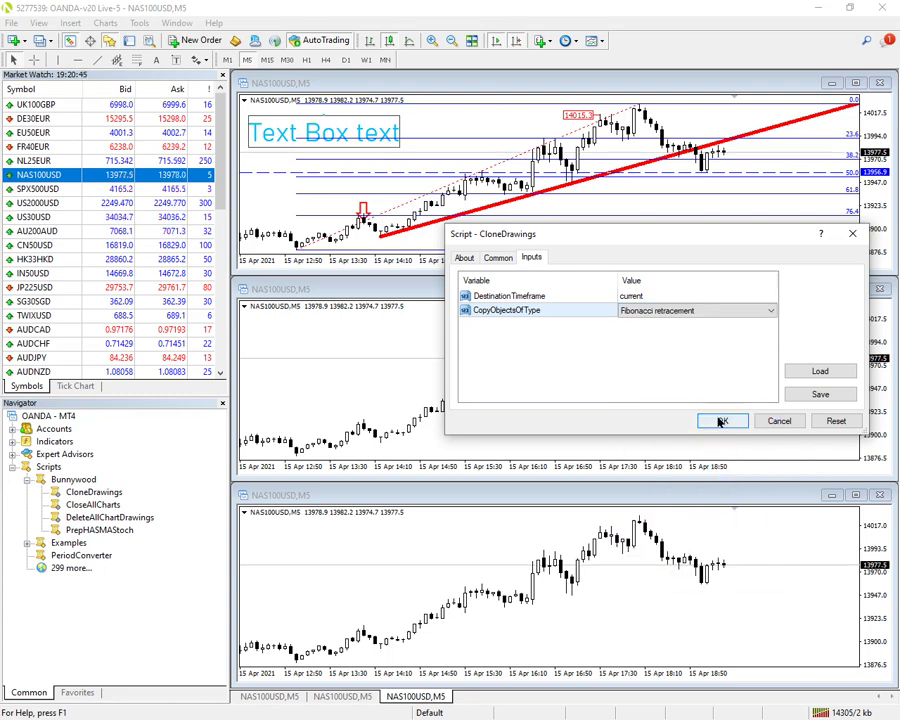
left_click(714, 420)
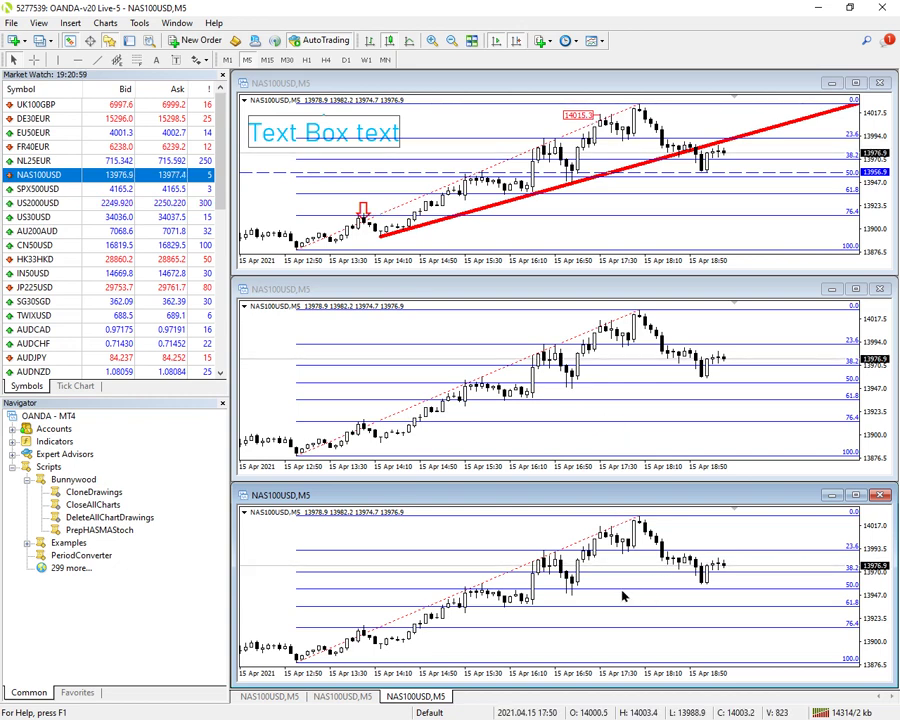
- Delete all drawings from the middle and bottom charts, then set the bottom chart to H1
left_click_drag(108, 517, 323, 390)
left_click(708, 418)
left_click_drag(108, 517, 300, 536)
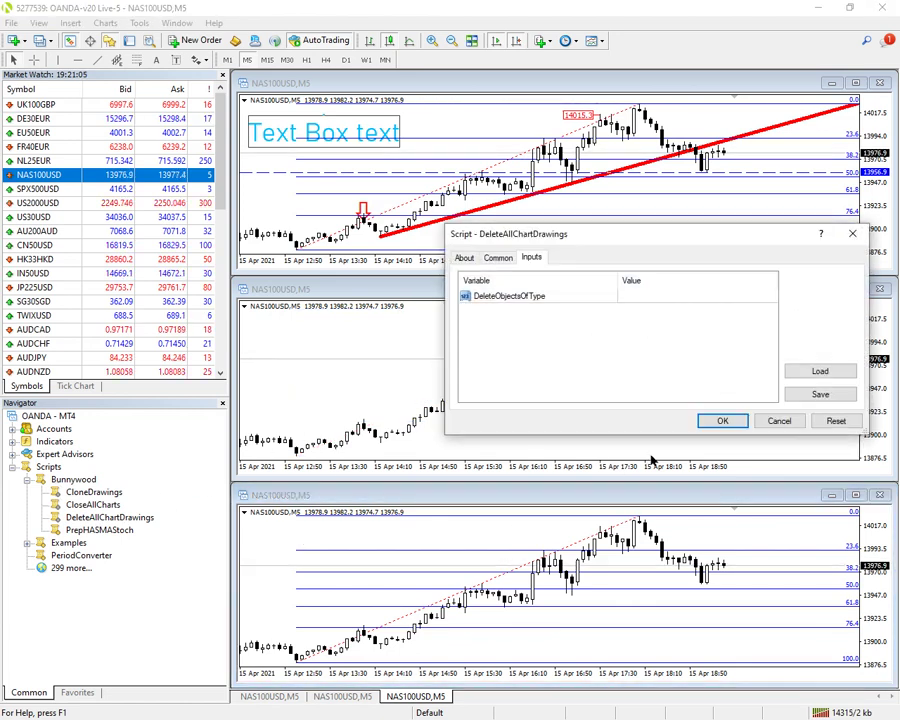
left_click(722, 420)
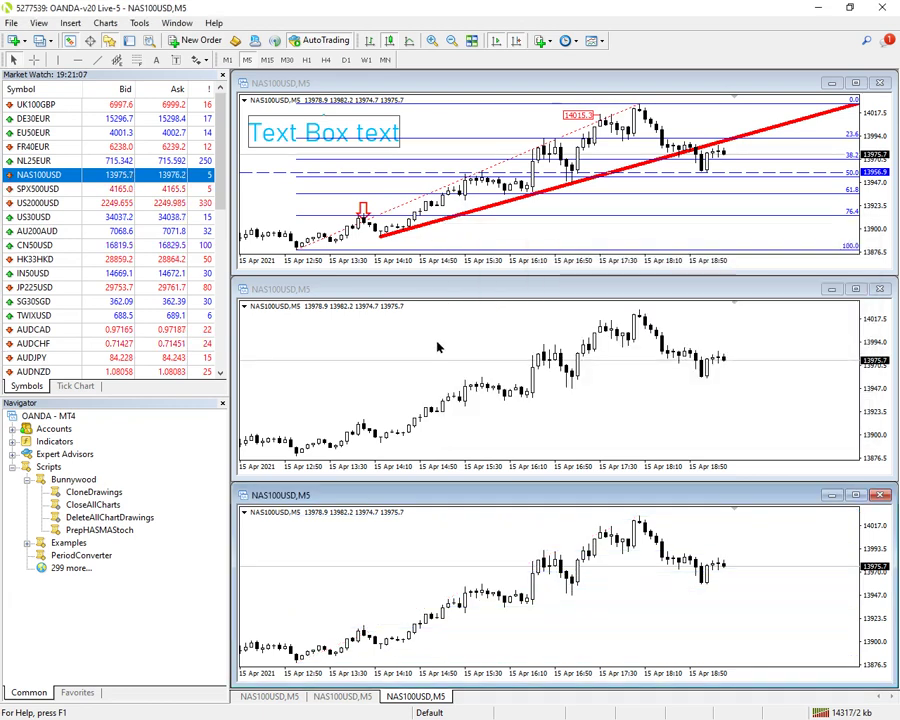
left_click(306, 59)
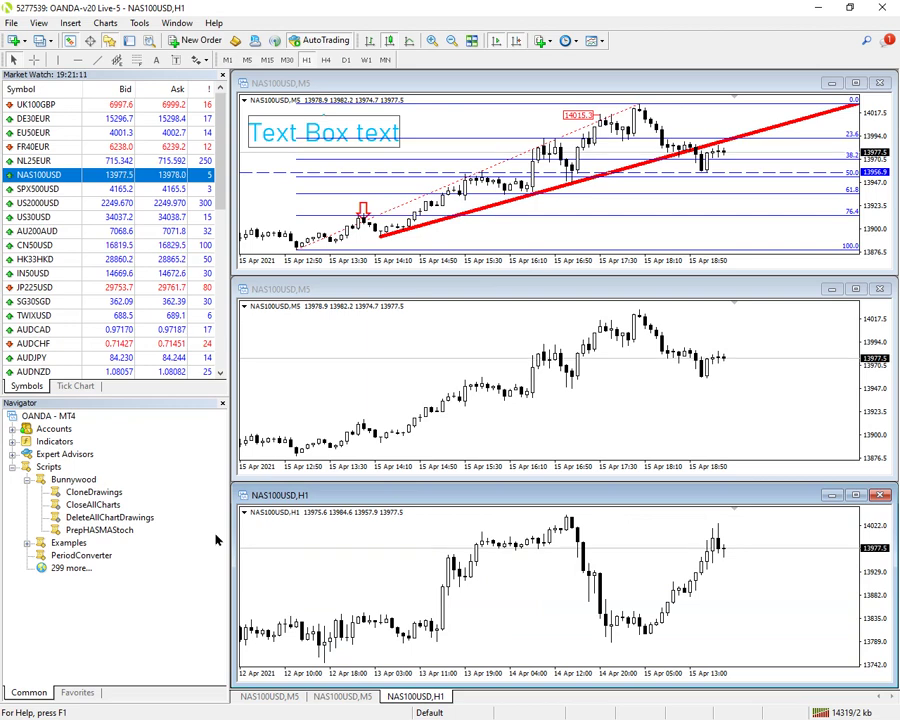
- Run CloneDrawings on the top chart with DestinationTimeframe set to 1 Hour
left_click_drag(90, 494, 310, 220)
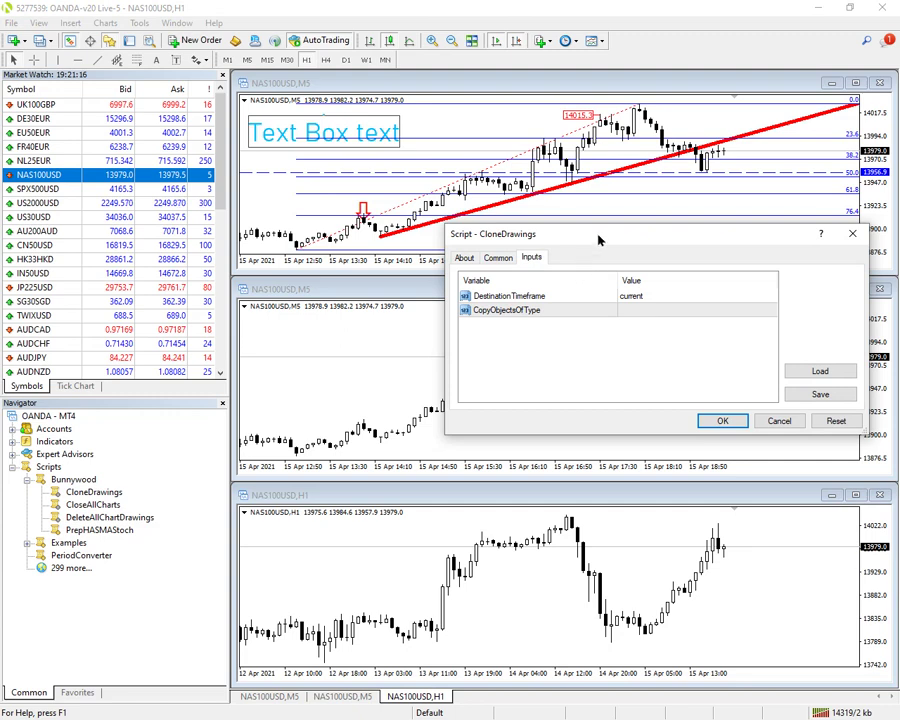
left_click_drag(599, 239, 658, 235)
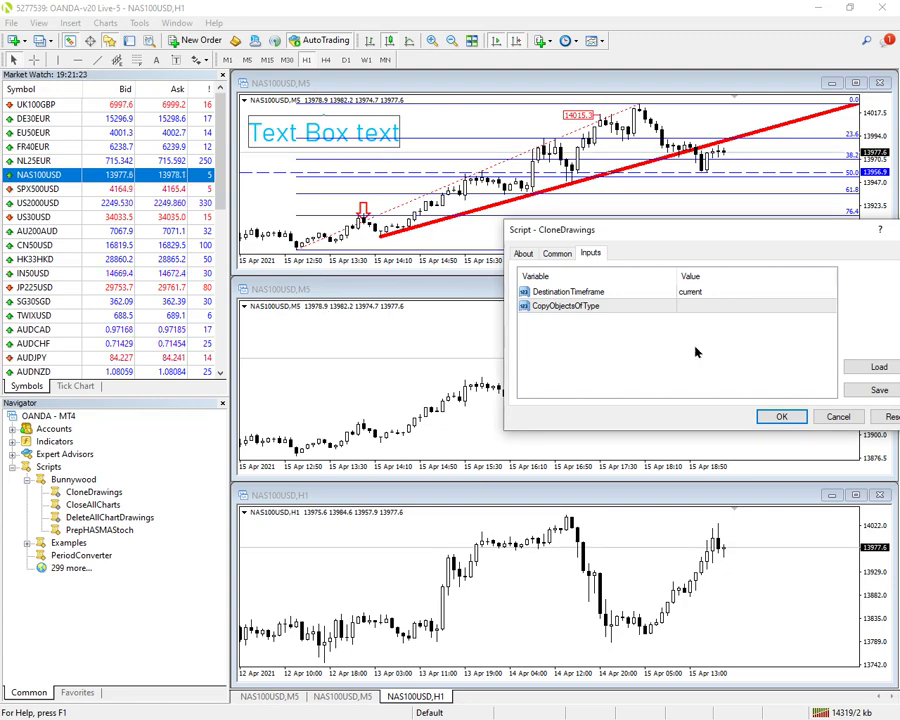
left_click(703, 292)
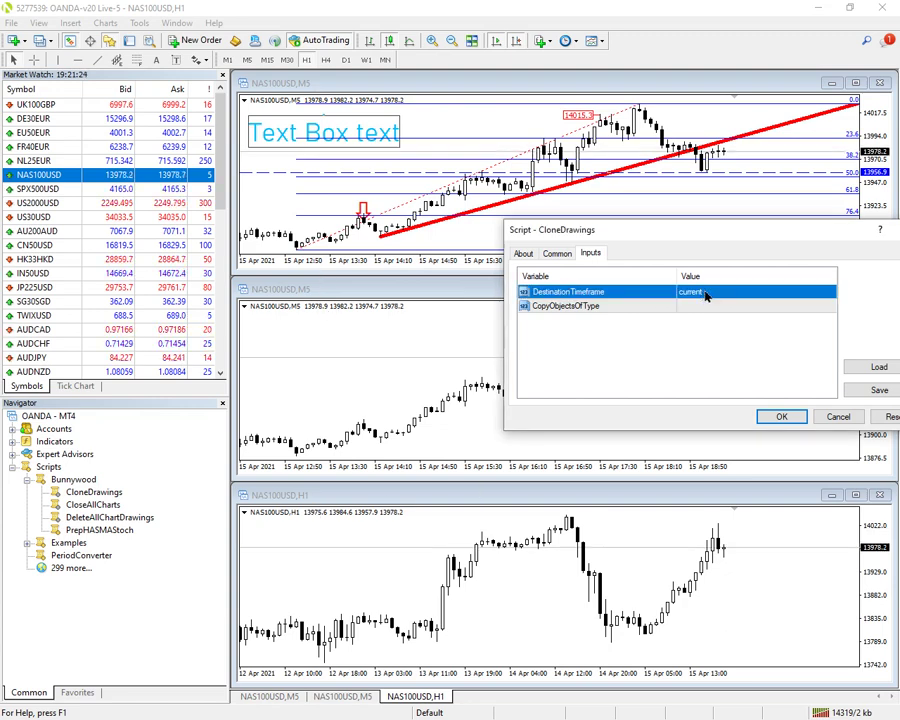
left_click(710, 293)
left_click(713, 296)
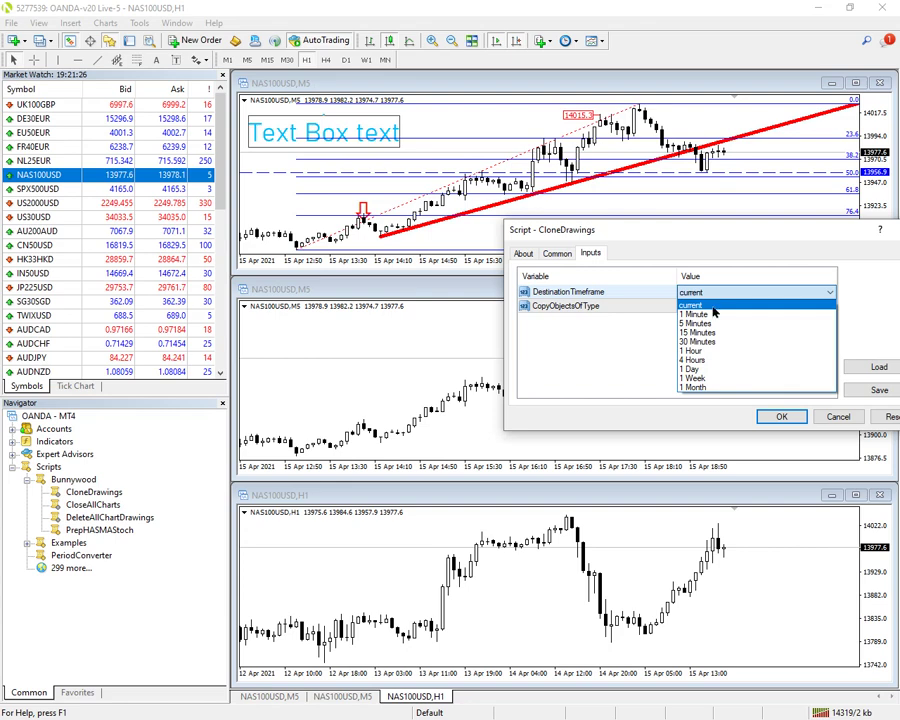
left_click(714, 350)
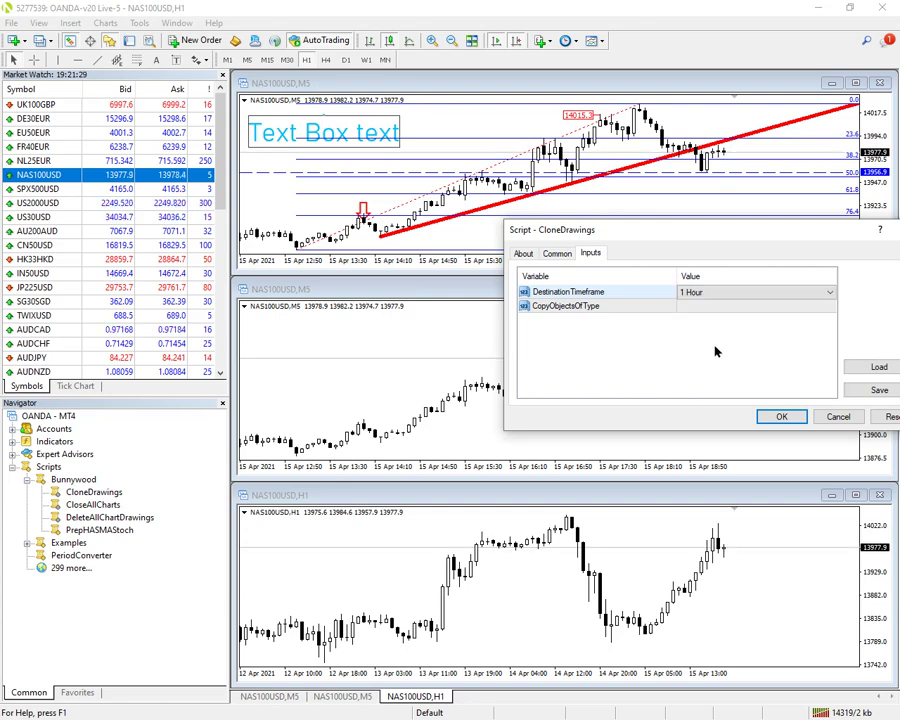
left_click(782, 416)
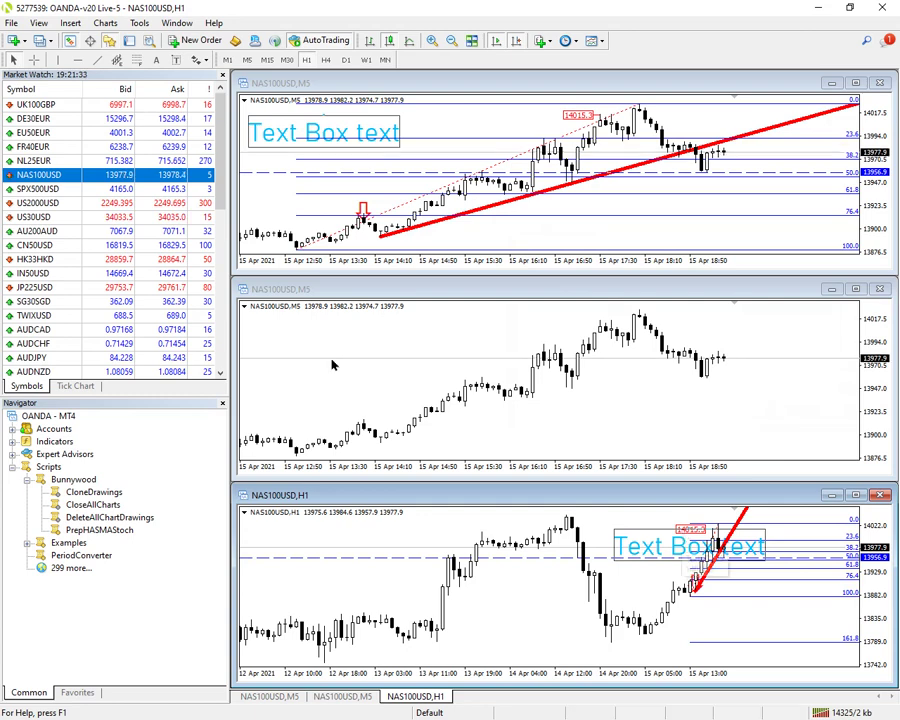
- Clear the cloned drawings from the bottom H1 chart with DeleteAllChartDrawings
left_click(247, 60)
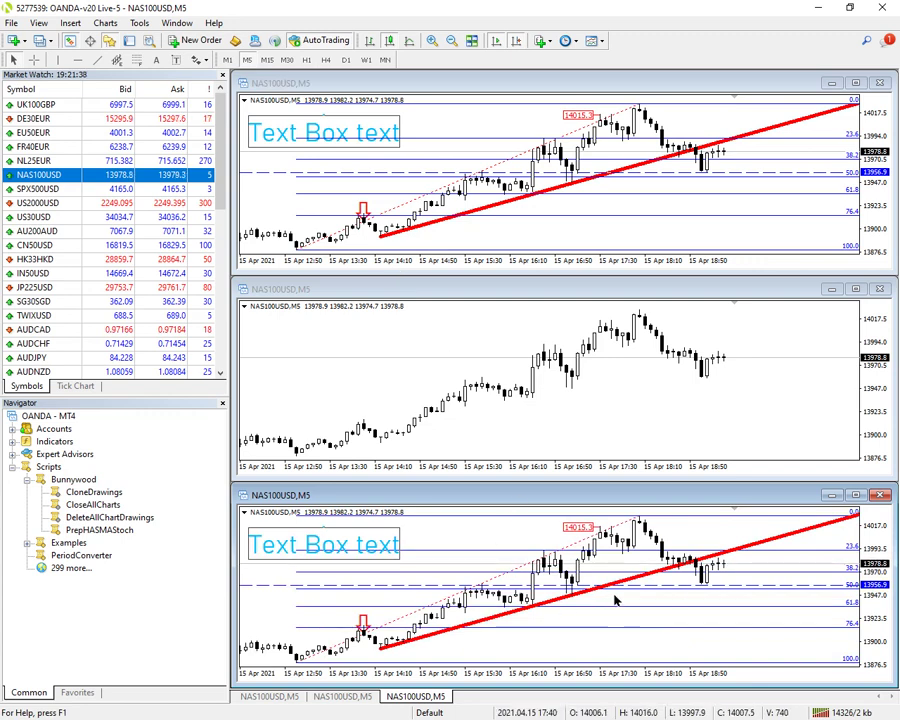
left_click(306, 60)
left_click_drag(110, 517, 370, 535)
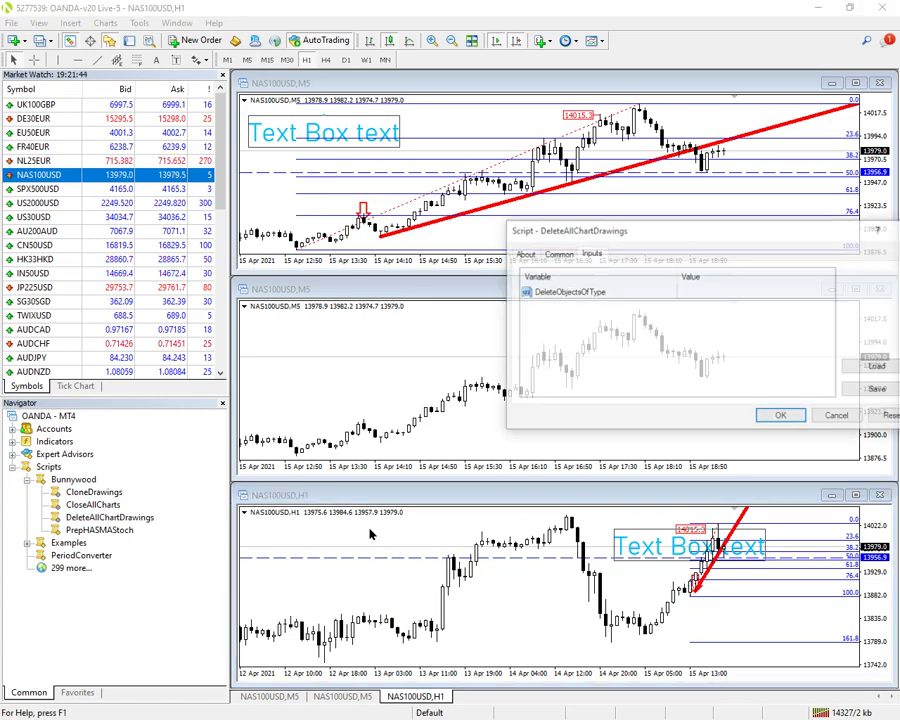
left_click(780, 414)
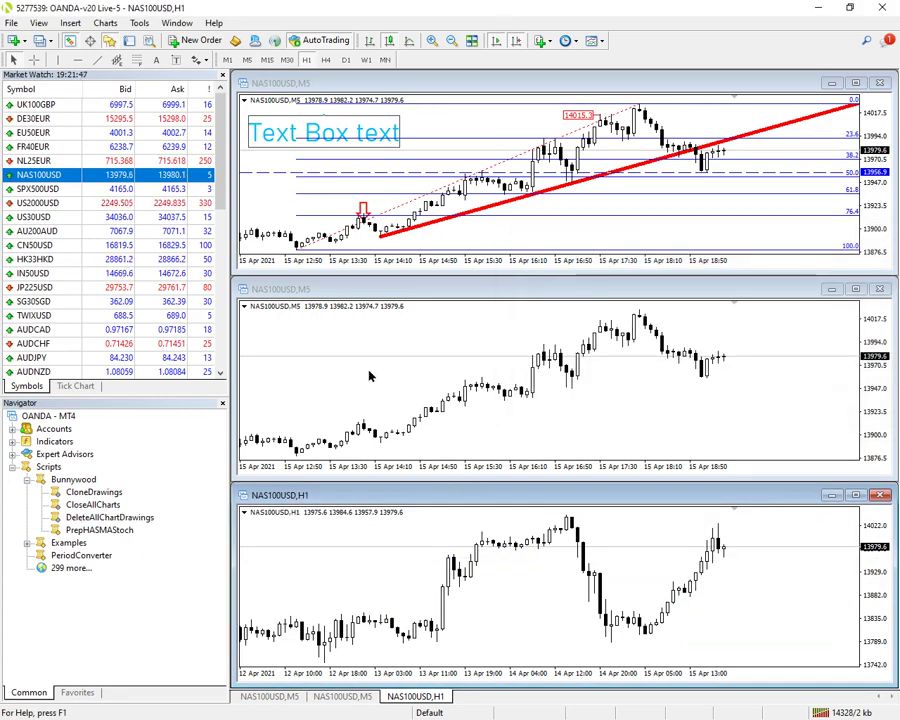
- Launch CloneDrawings on the top chart and open its destination timeframe list
left_click(371, 297)
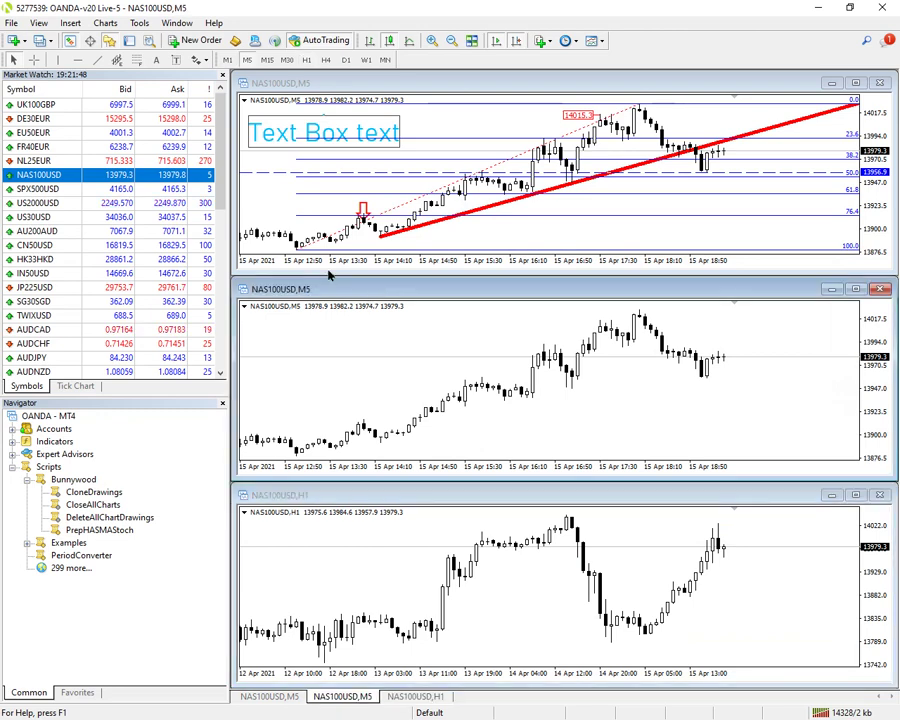
left_click(311, 536)
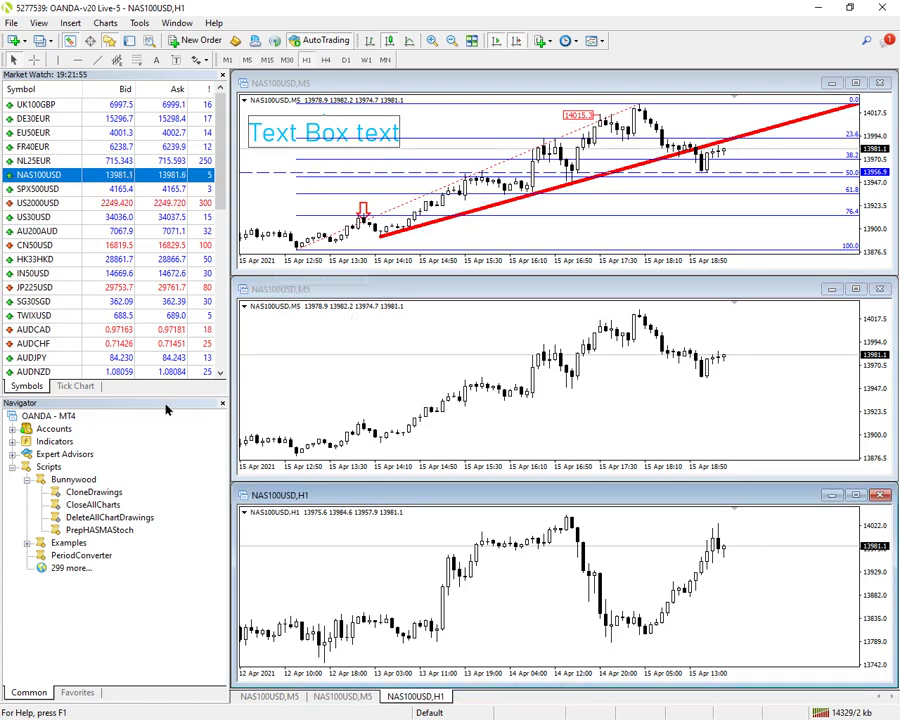
left_click_drag(94, 492, 300, 200)
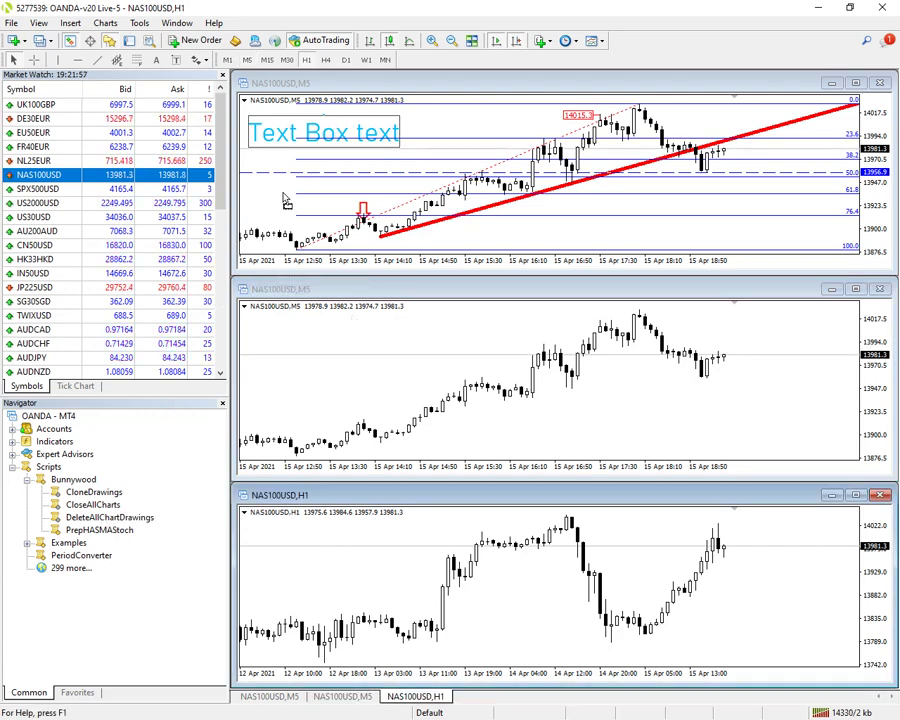
left_click(745, 293)
left_click(745, 297)
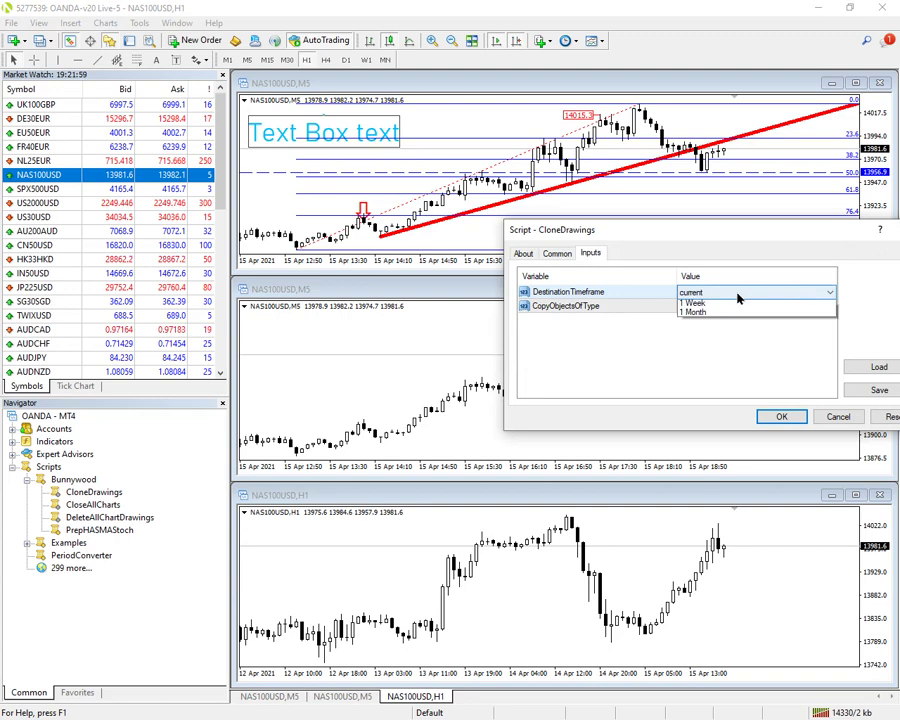
- Set CloneDrawings DestinationTimeframe to 15 Minutes and run the cloner
left_click(698, 333)
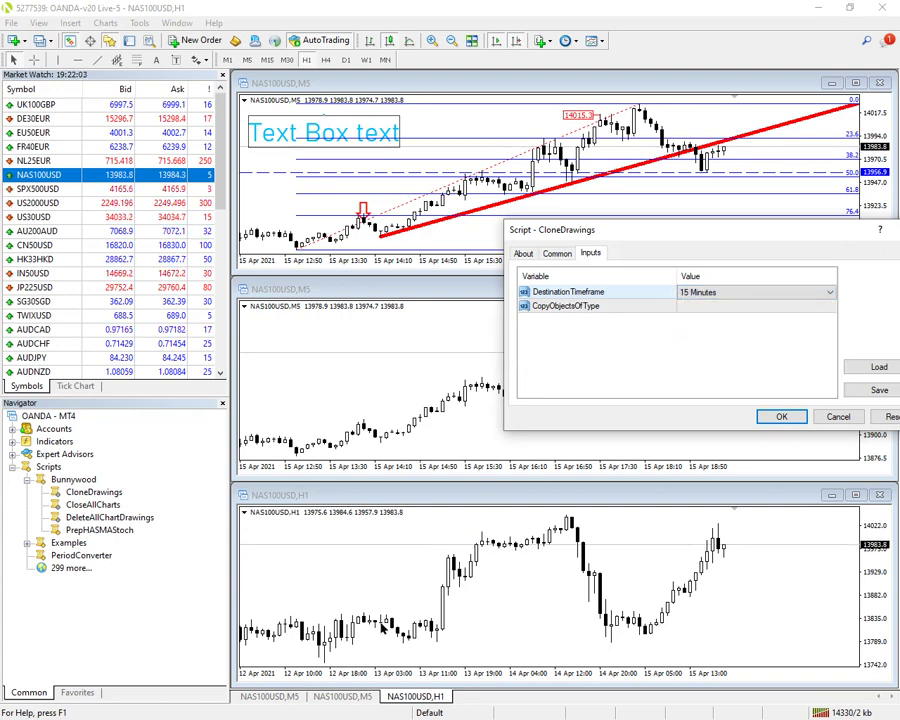
left_click(782, 417)
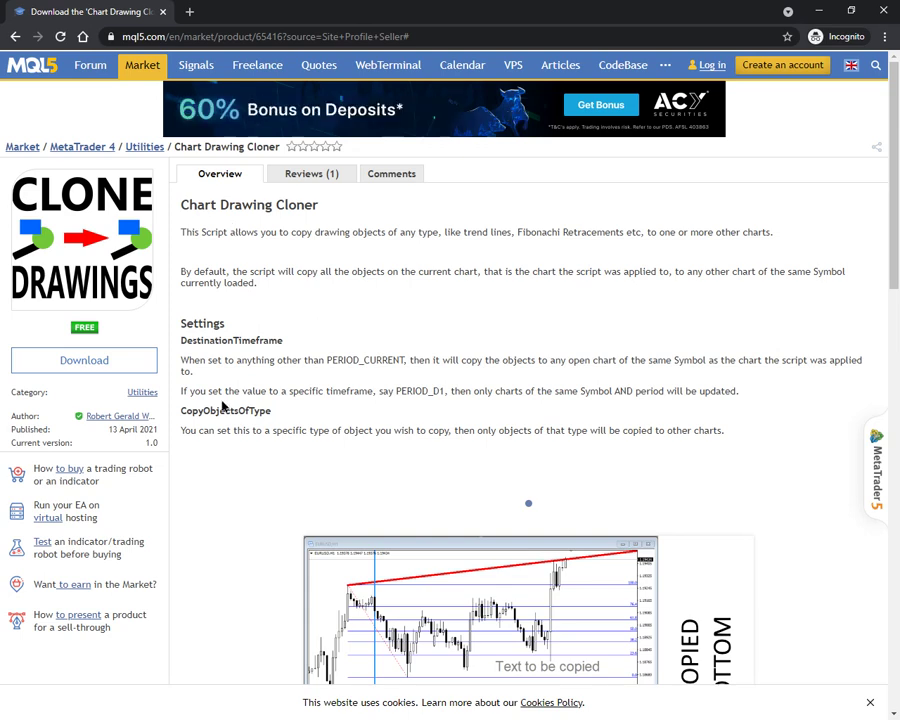
- Follow the Author link from the Chart Drawing Cloner page to the seller's profile
left_click(133, 421)
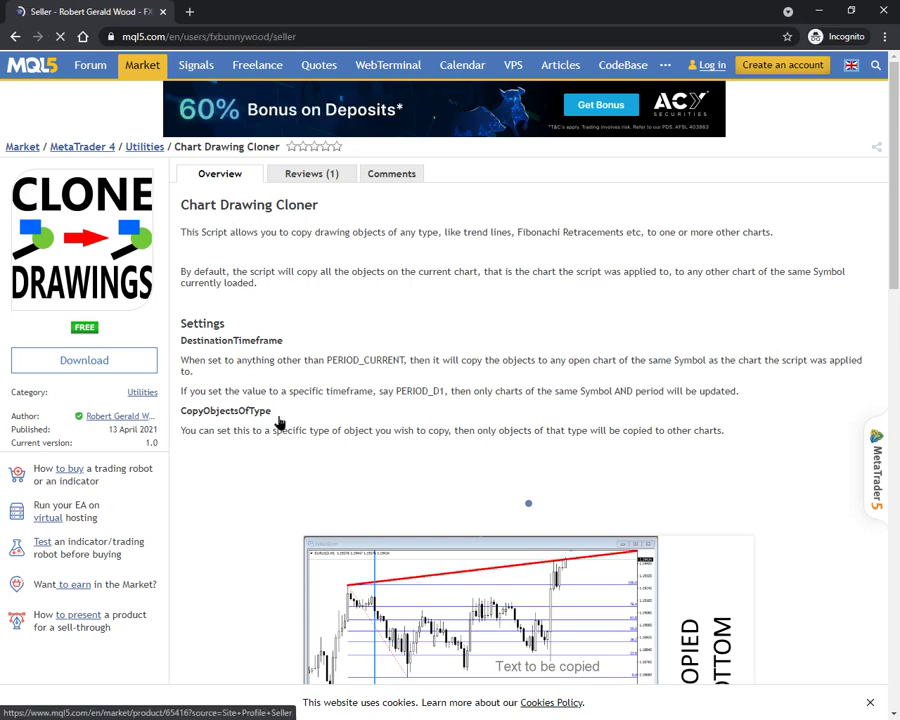